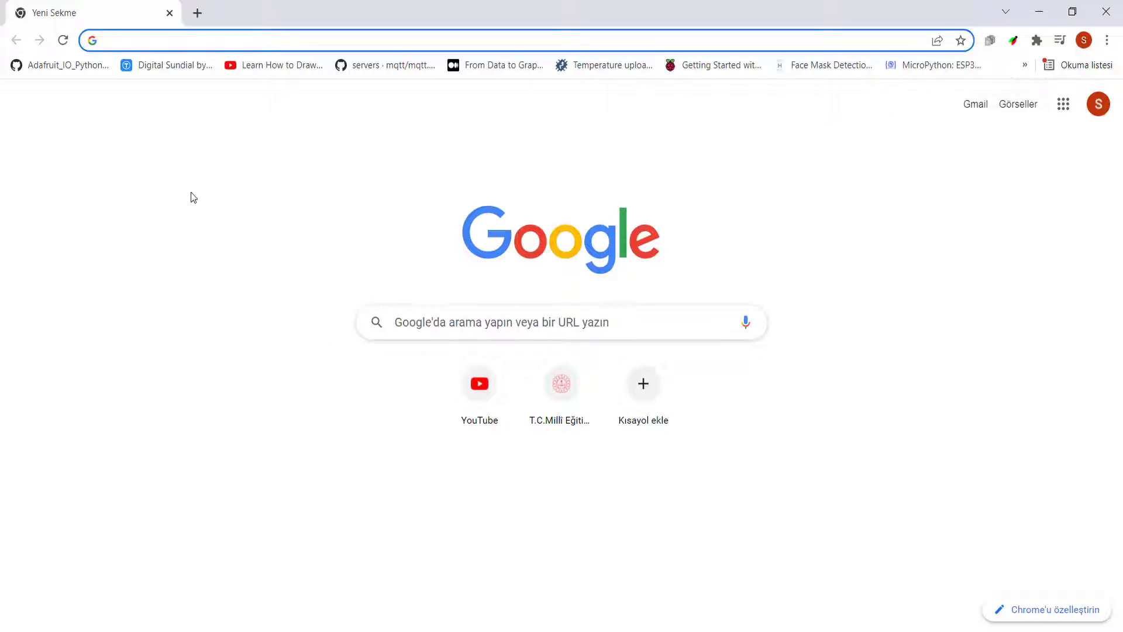
type("mic")
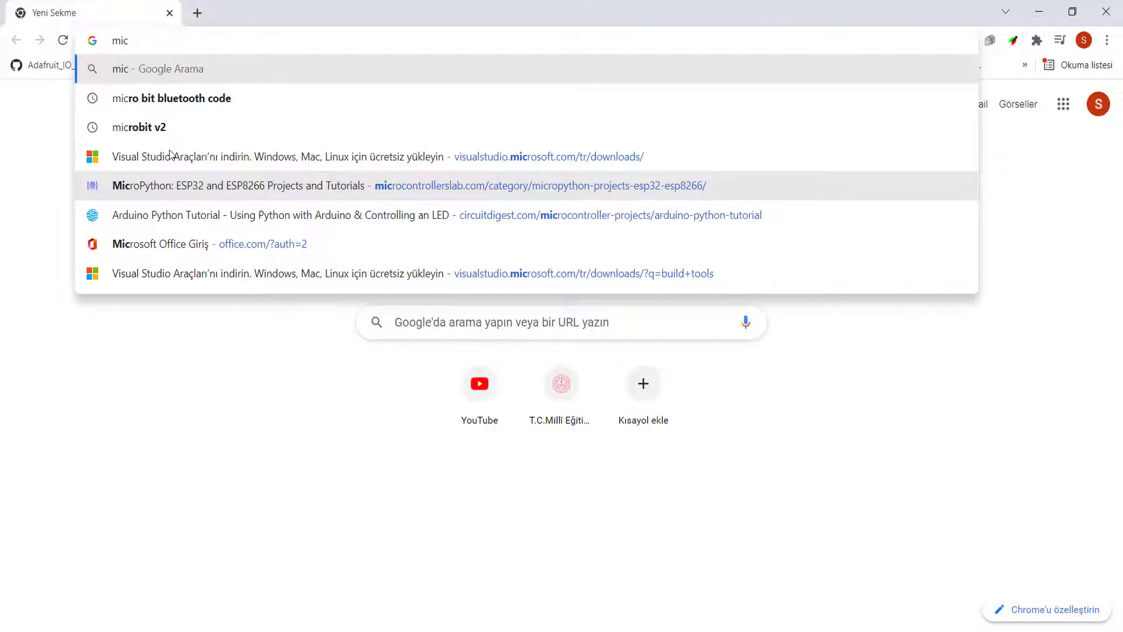
type("rosof")
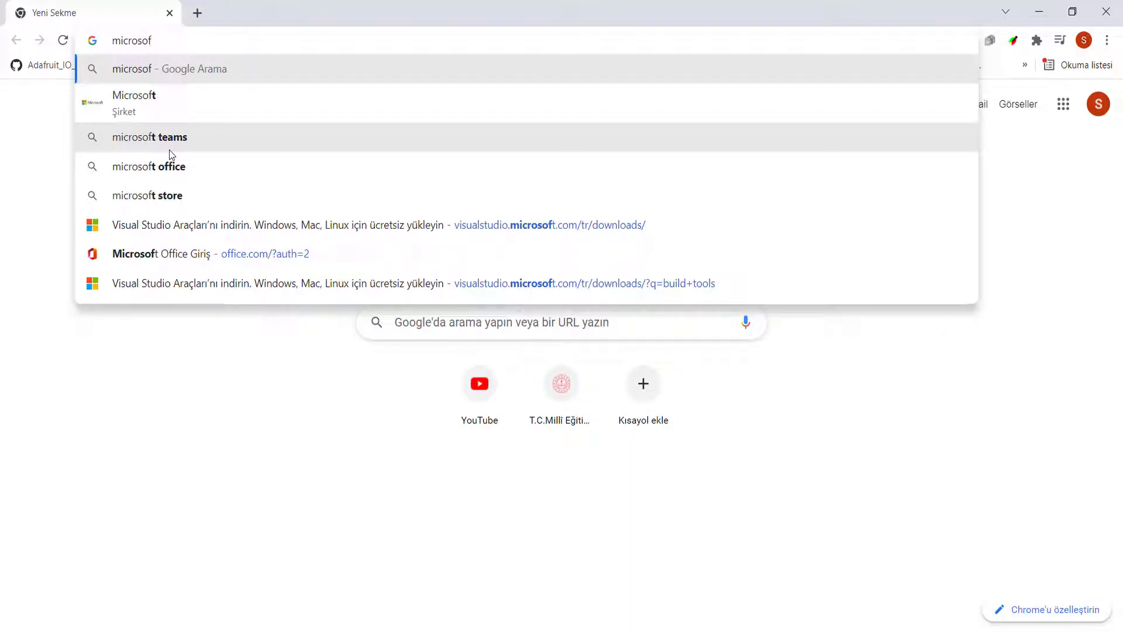
type("t")
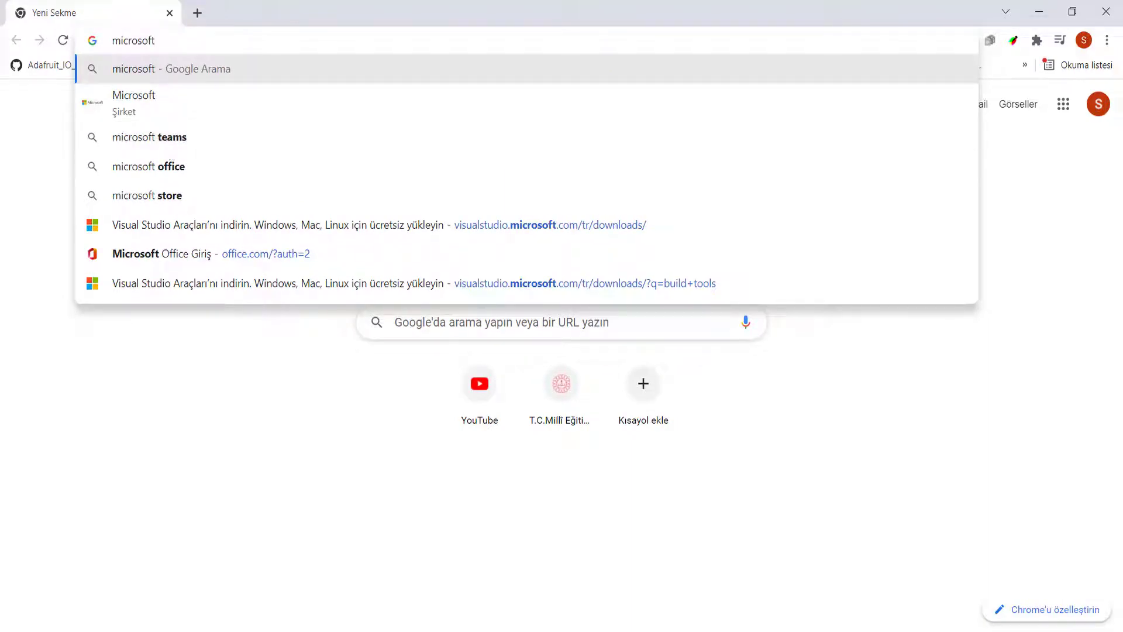
left_click(75, 254)
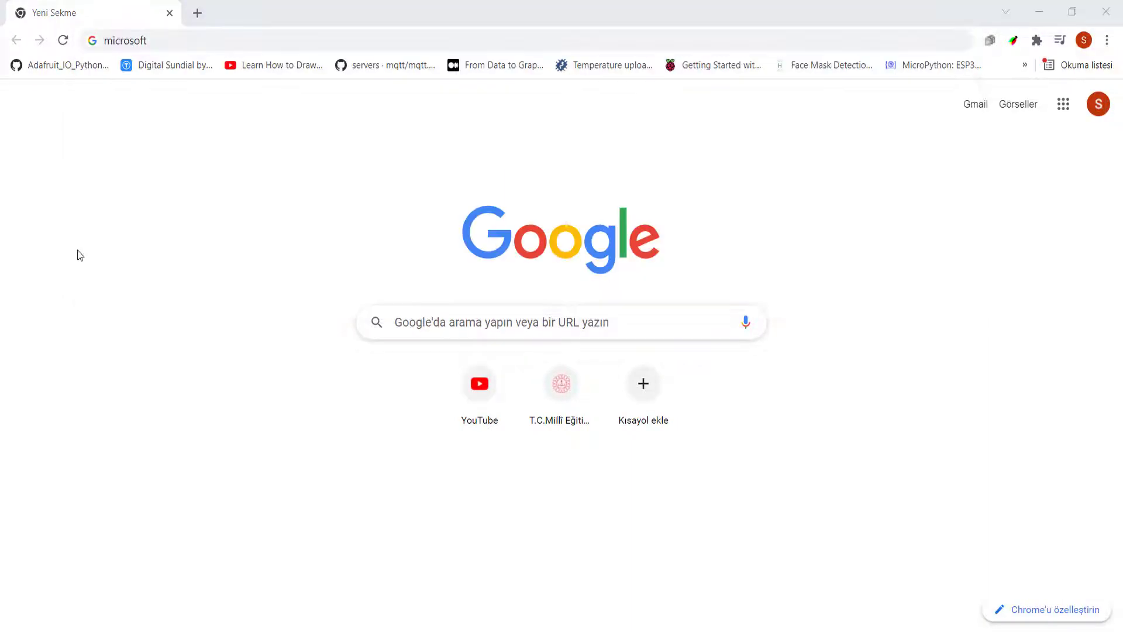
Search the web for "visual studio build tools" and open Microsoft's Build tools result
left_click(141, 40)
type("visual studio build tools")
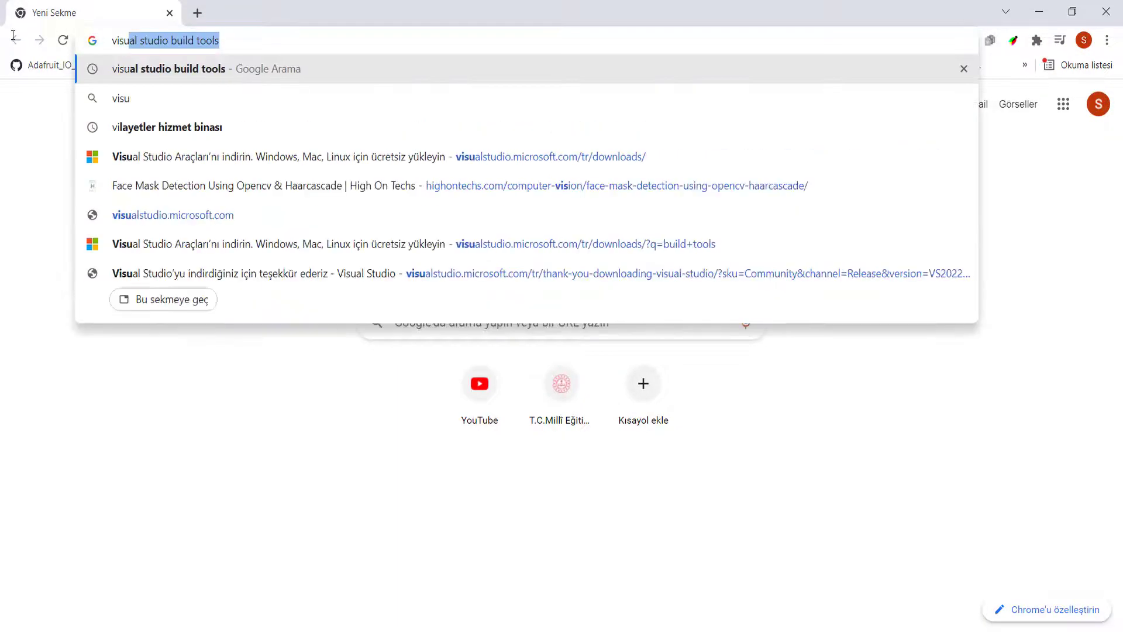
key("Return")
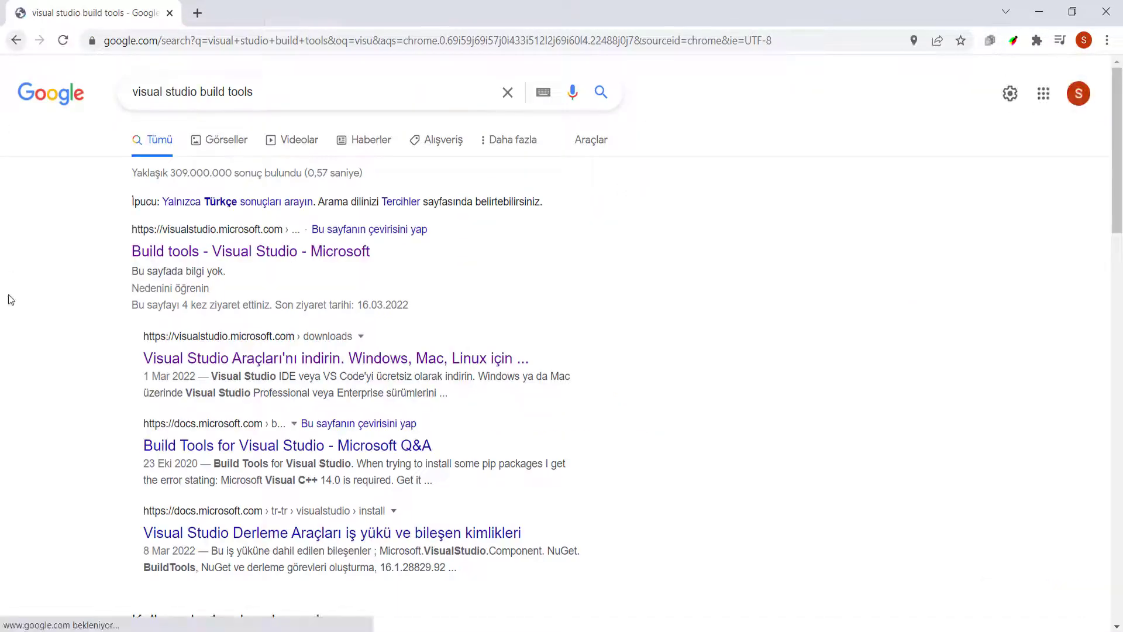
left_click(288, 255)
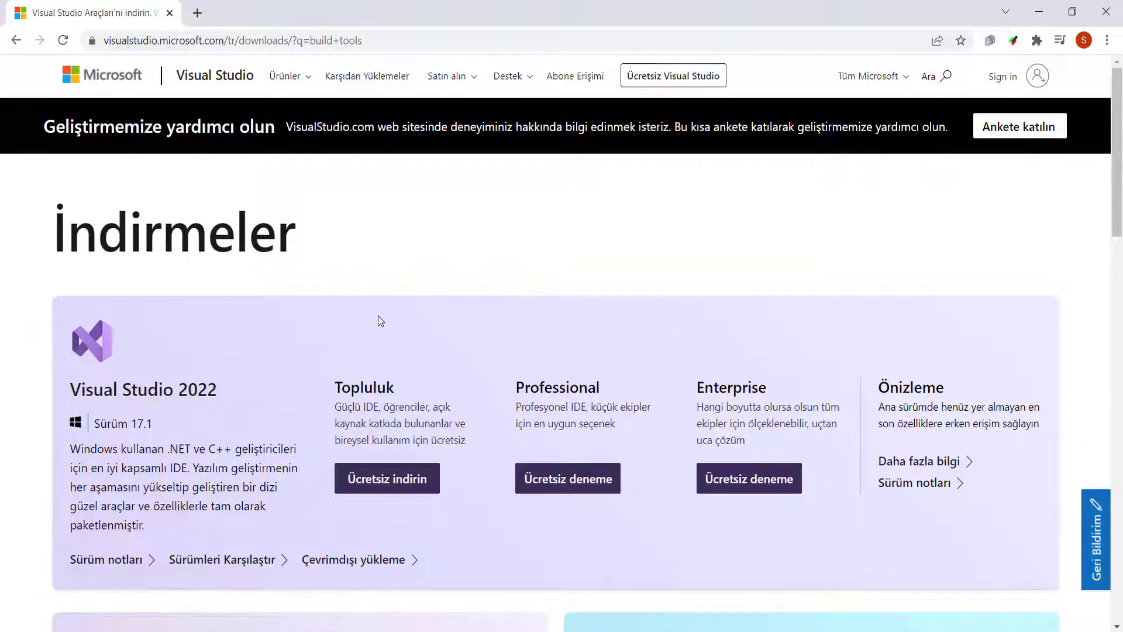
Request the free Visual Studio 2022 Community download and cancel the duplicate download
left_click(364, 477)
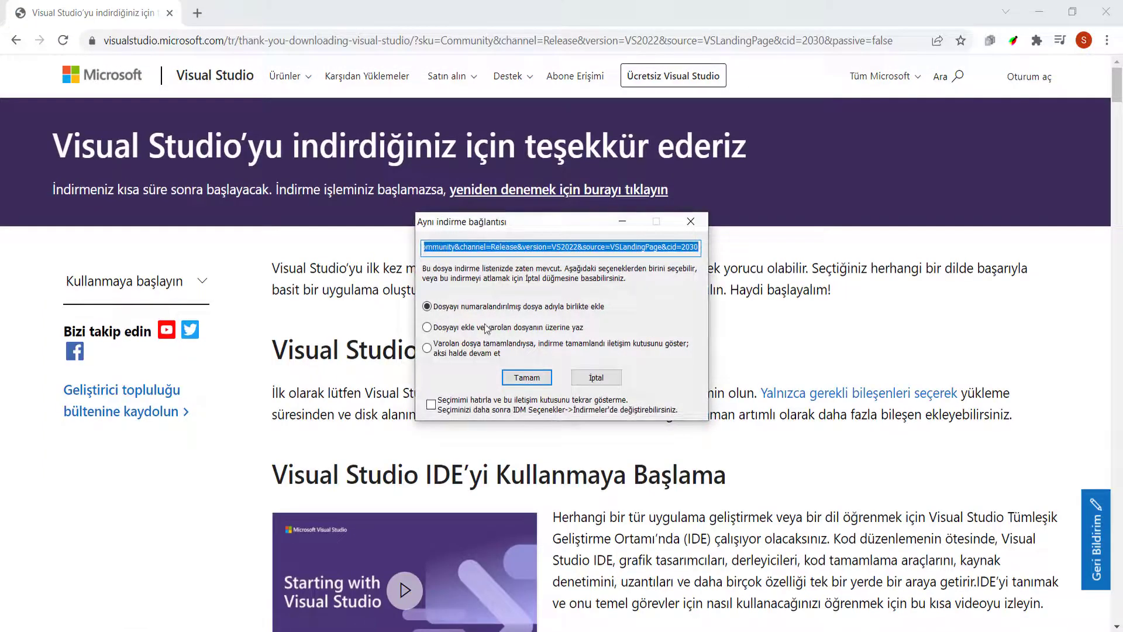
left_click(701, 228)
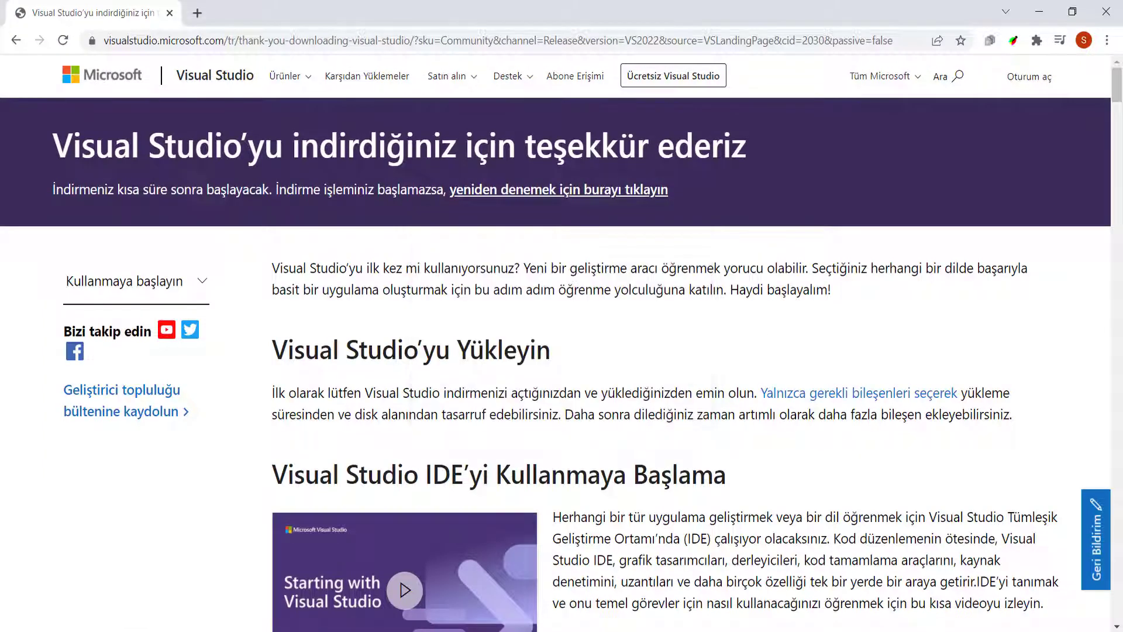
Launch VisualStudioSetup.exe from Internet Download Manager and select the C++ desktop development workload in the installer
double_click(960, 588)
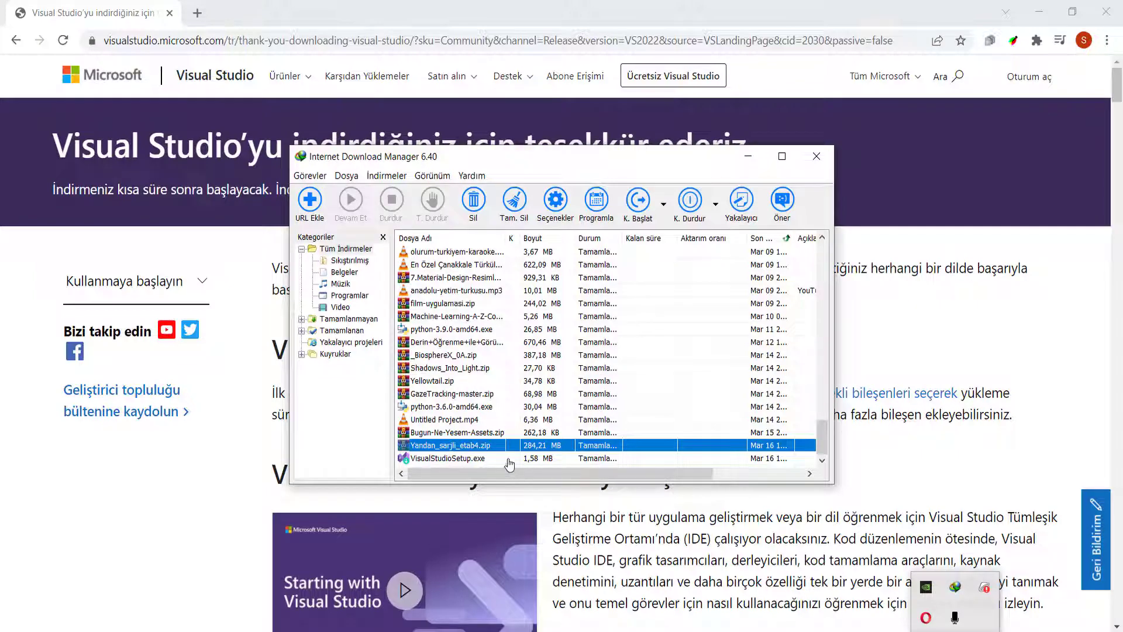
double_click(431, 459)
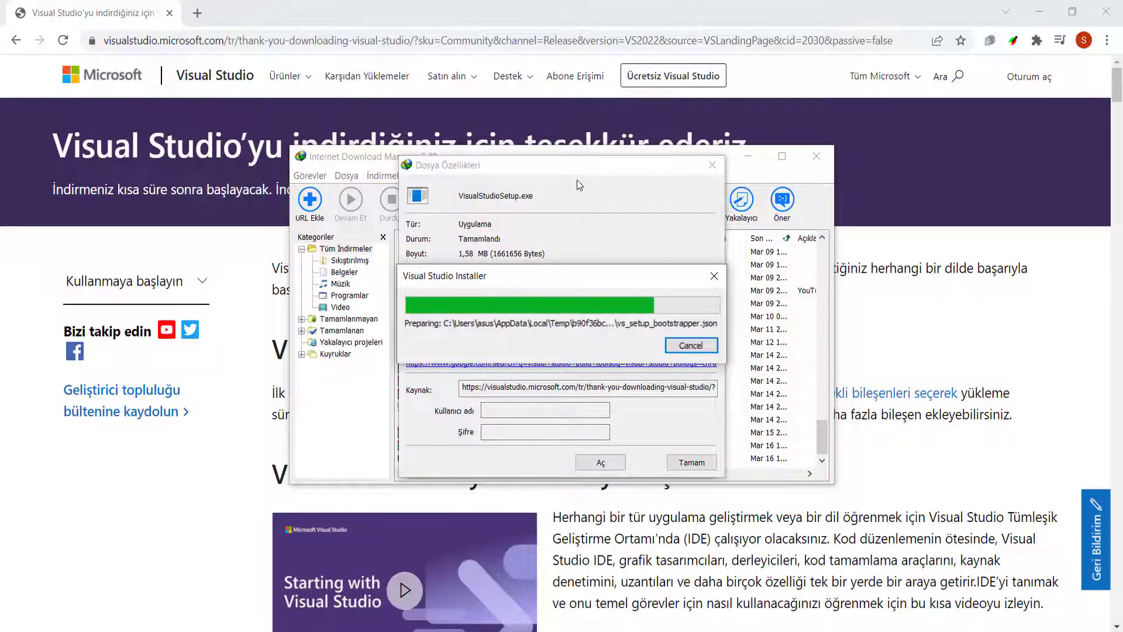
left_click(683, 404)
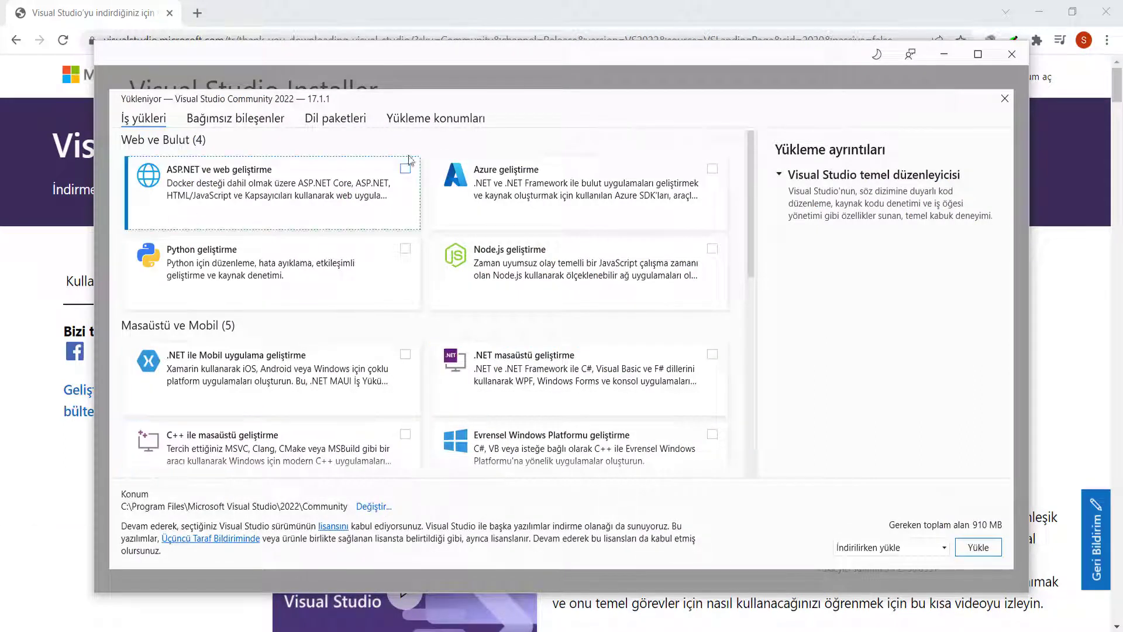
left_click(405, 433)
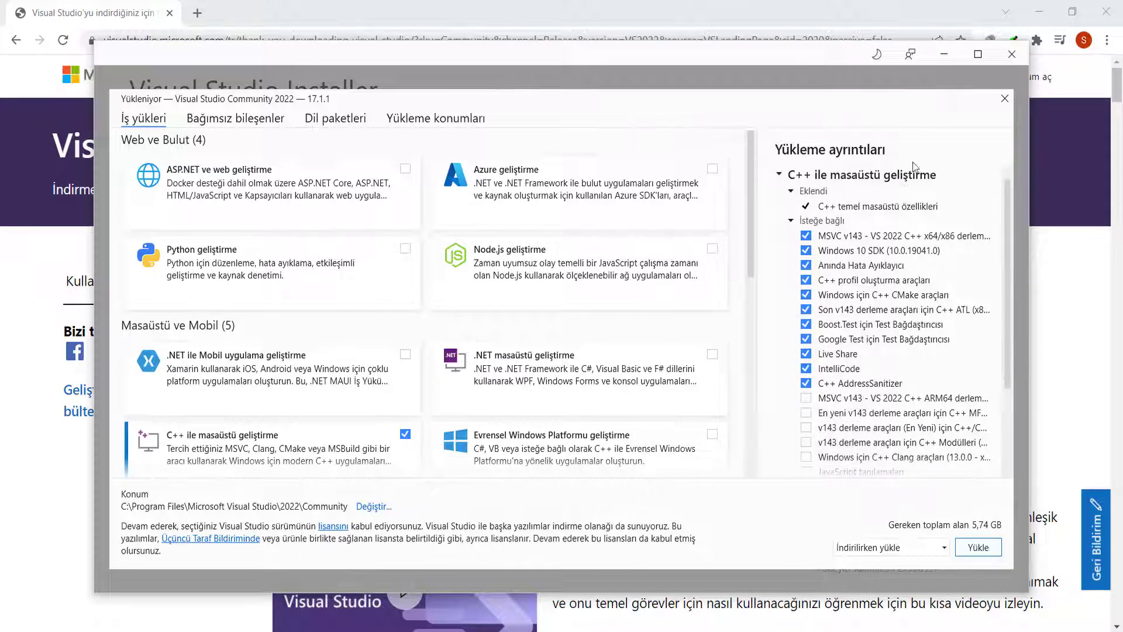
Exit the Visual Studio Installer without installing, and close the file properties and Internet Download Manager windows
left_click(1002, 99)
left_click(1012, 57)
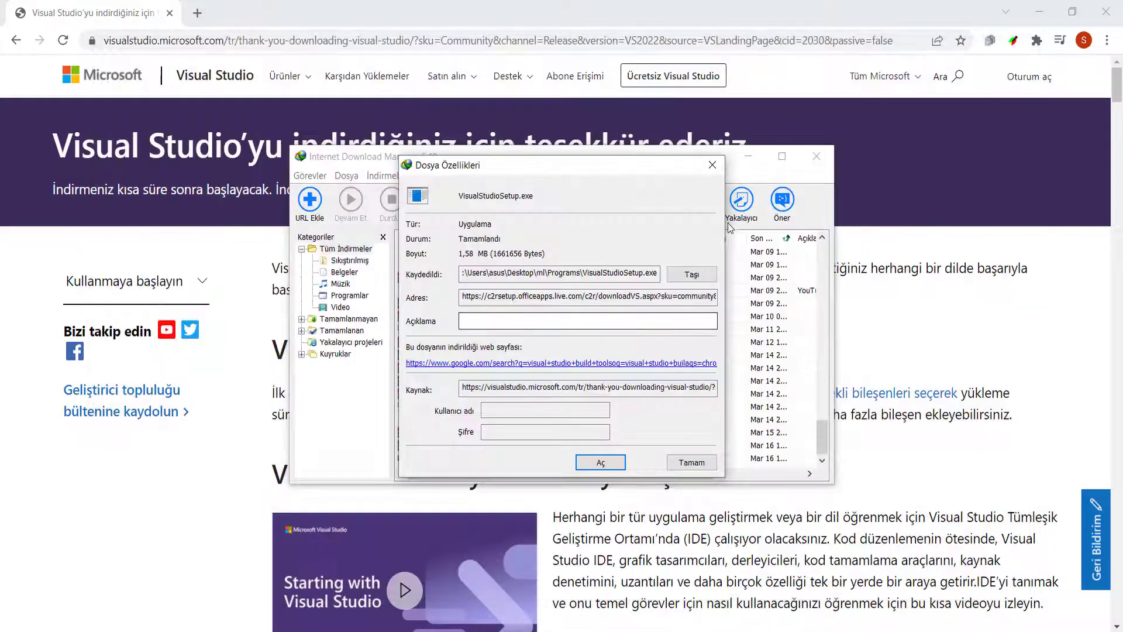
left_click(712, 166)
left_click(817, 156)
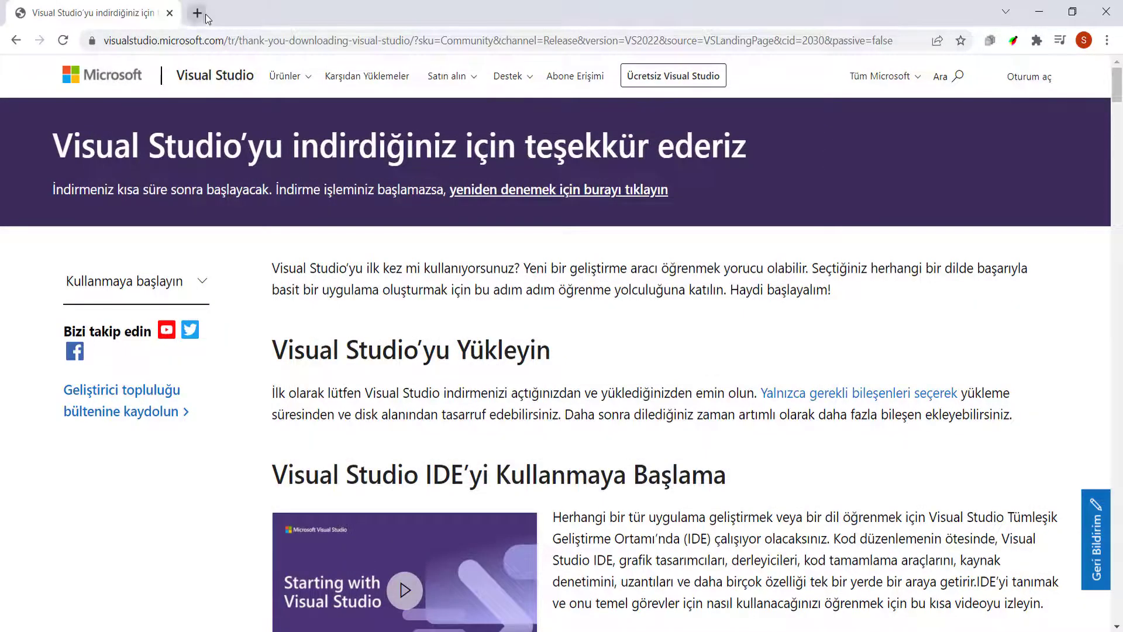
Search the web for "cmake" in a new browser tab and open the official cmake.org site
left_click(198, 16)
type("c")
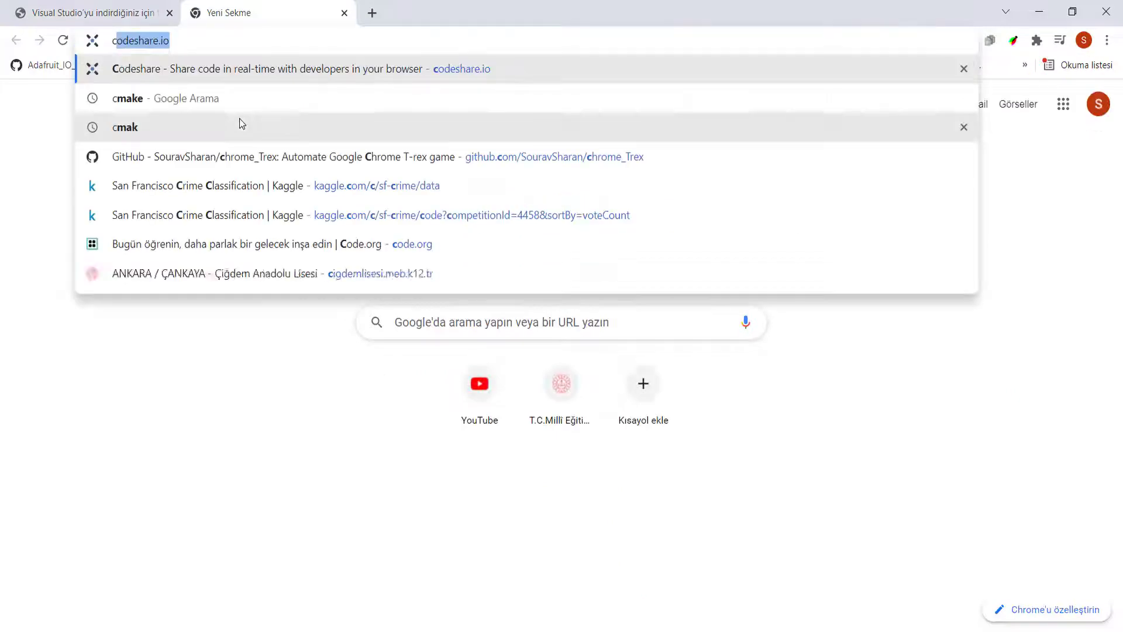
type("make")
key("Return")
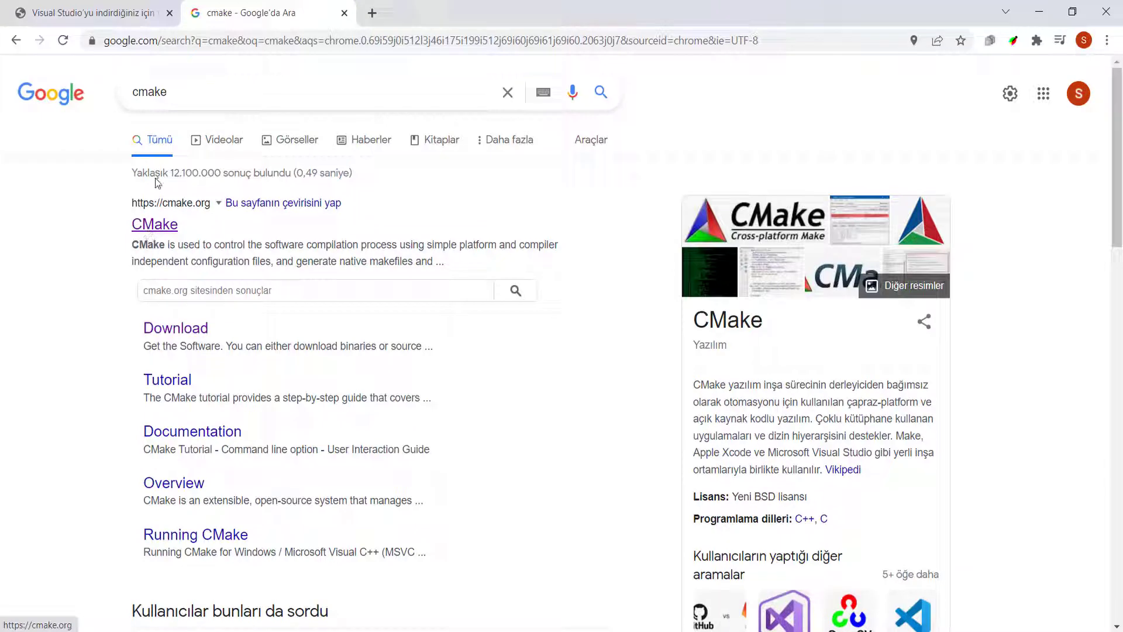
left_click(134, 224)
Open CMake's latest release download page and go to the 3.23.0-rc3 binary distributions
scroll(468, 316, "down", 5)
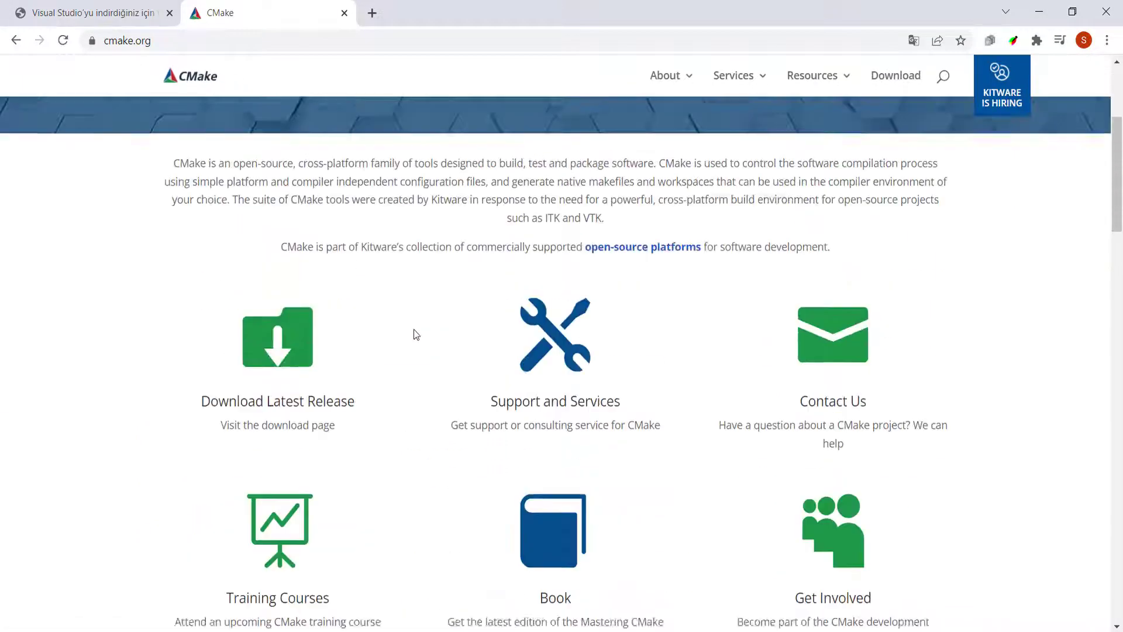
left_click(277, 373)
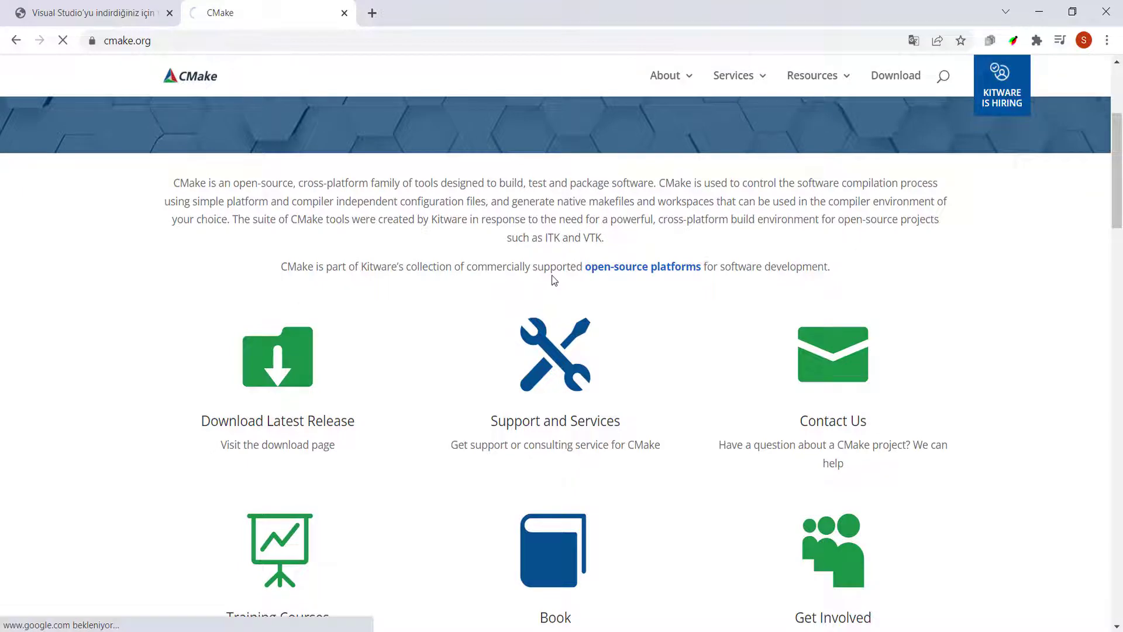
scroll(563, 325, "down", 10)
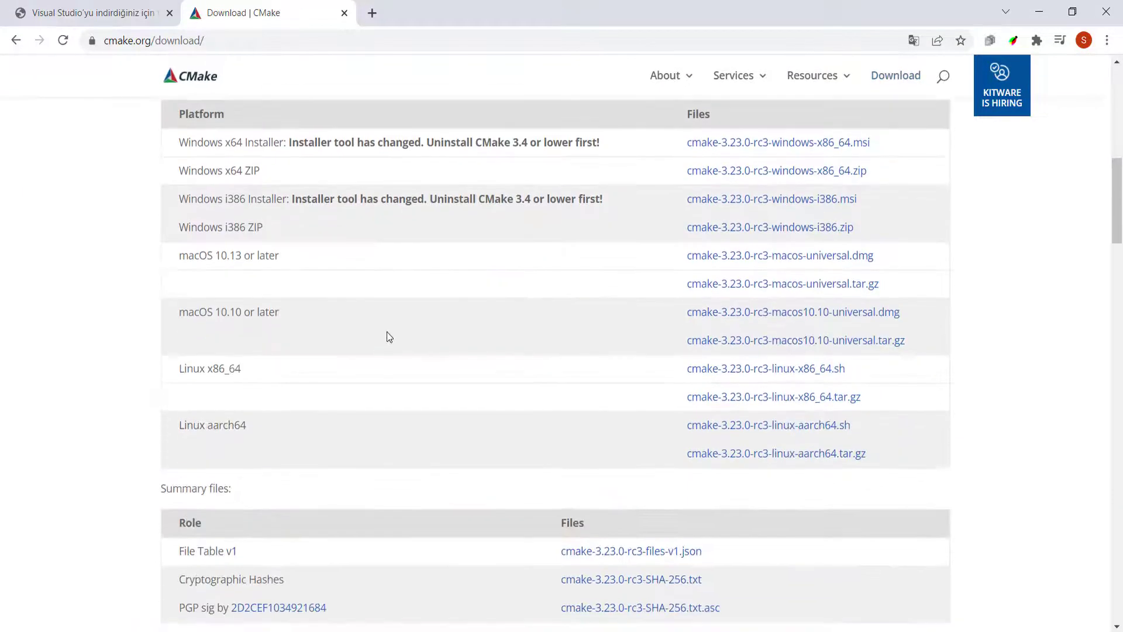
scroll(368, 304, "up", 2)
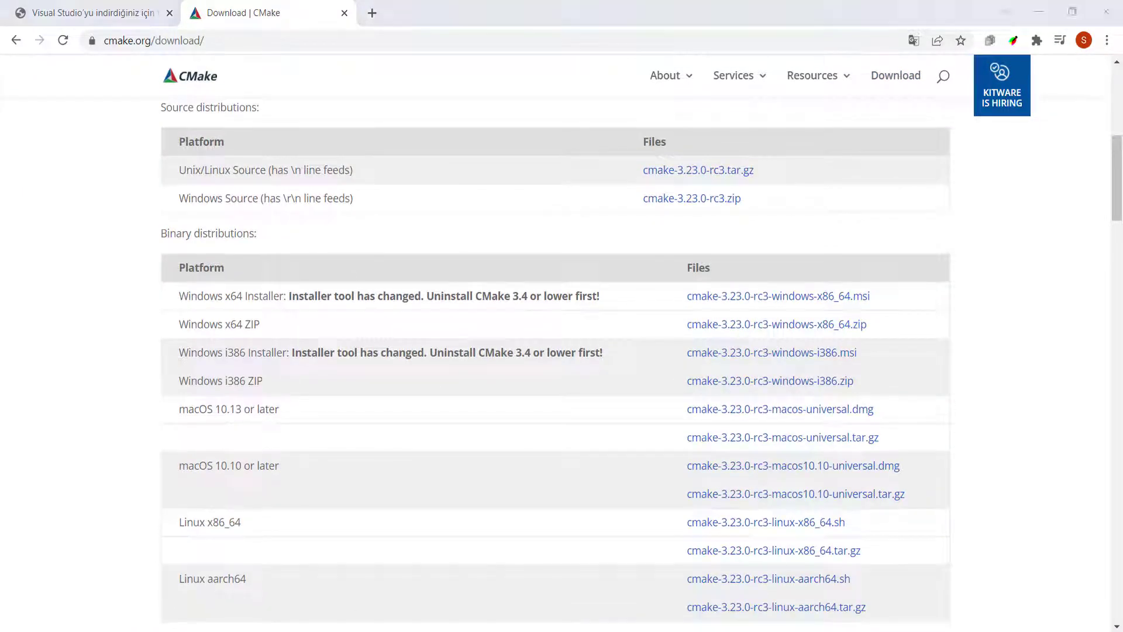
Download the Windows x64 ZIP cmake-3.23.0-rc3-windows-x86_64.zip to the default Compressed folder
key("super+e")
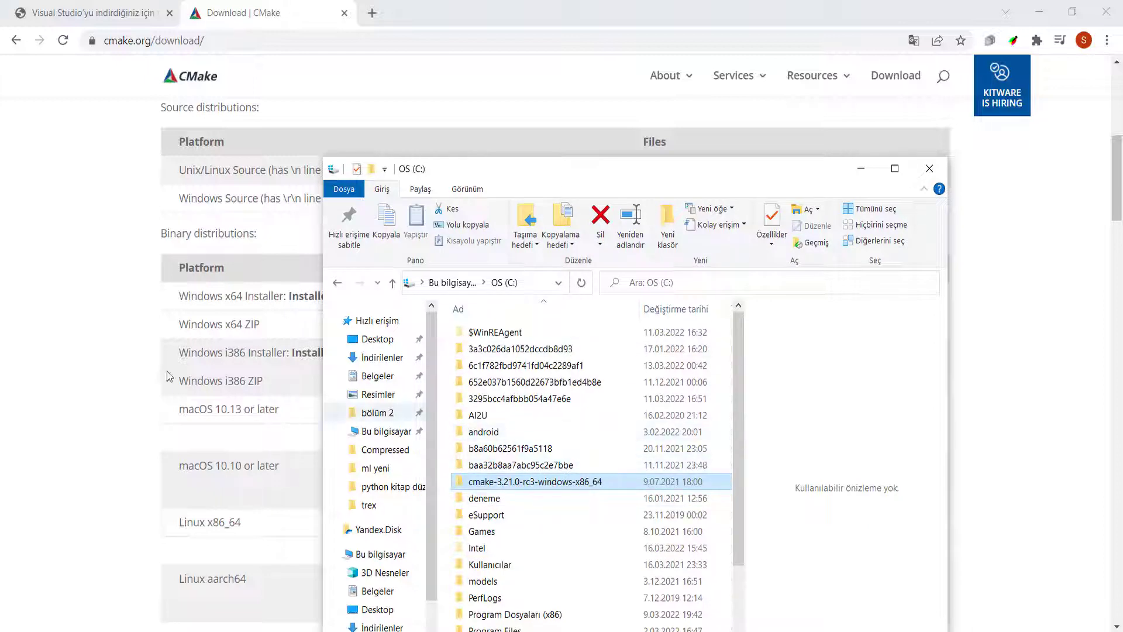
left_click(86, 345)
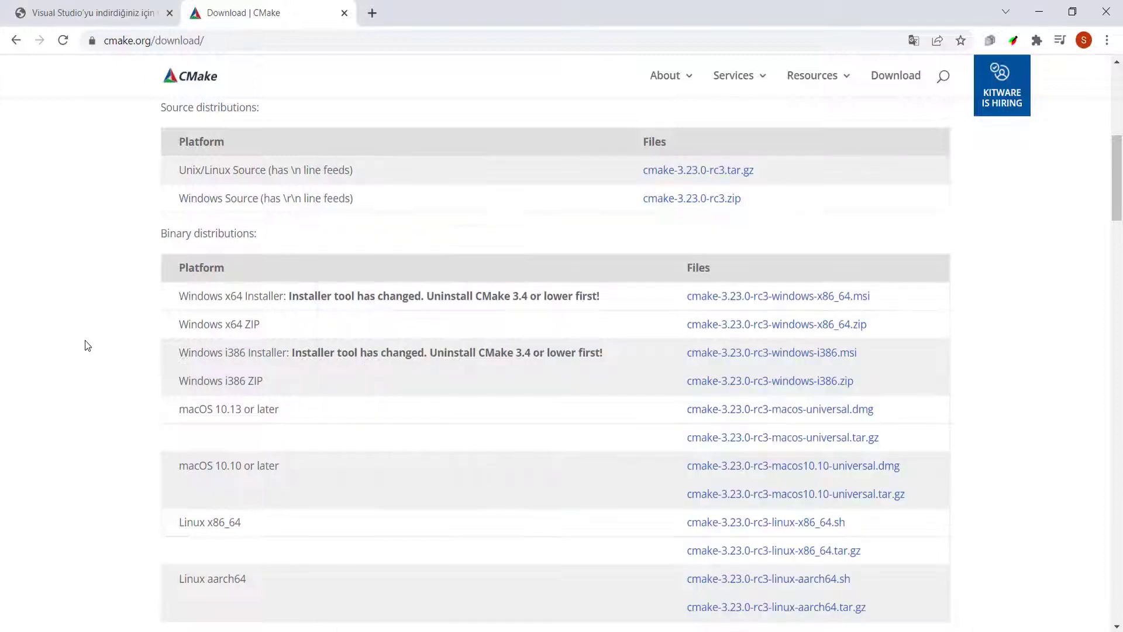
left_click(715, 362)
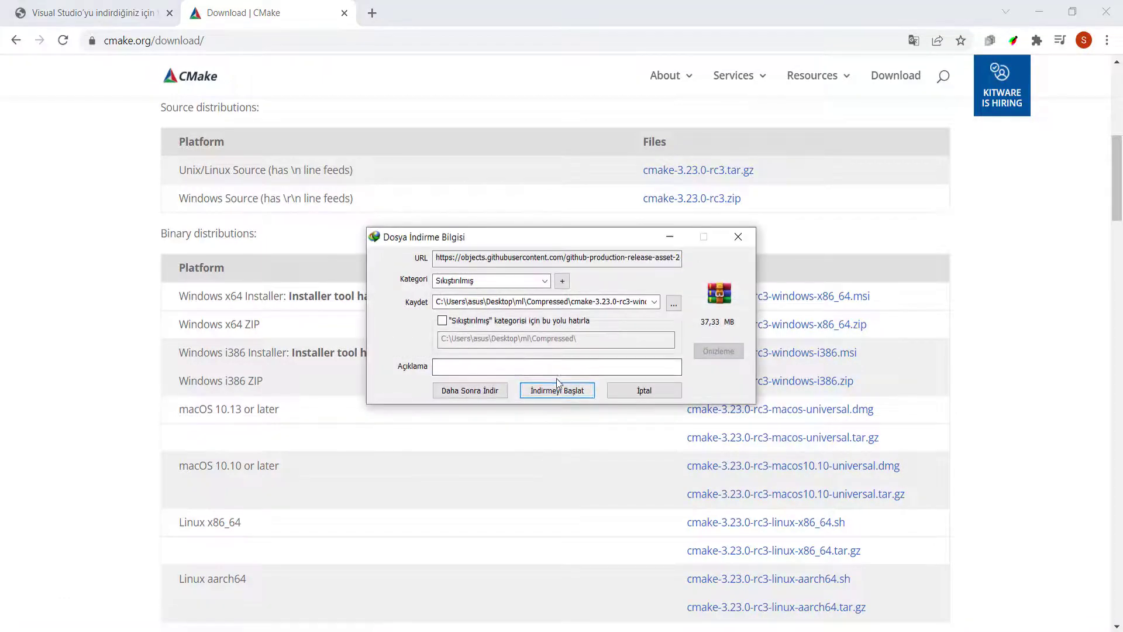
left_click(558, 390)
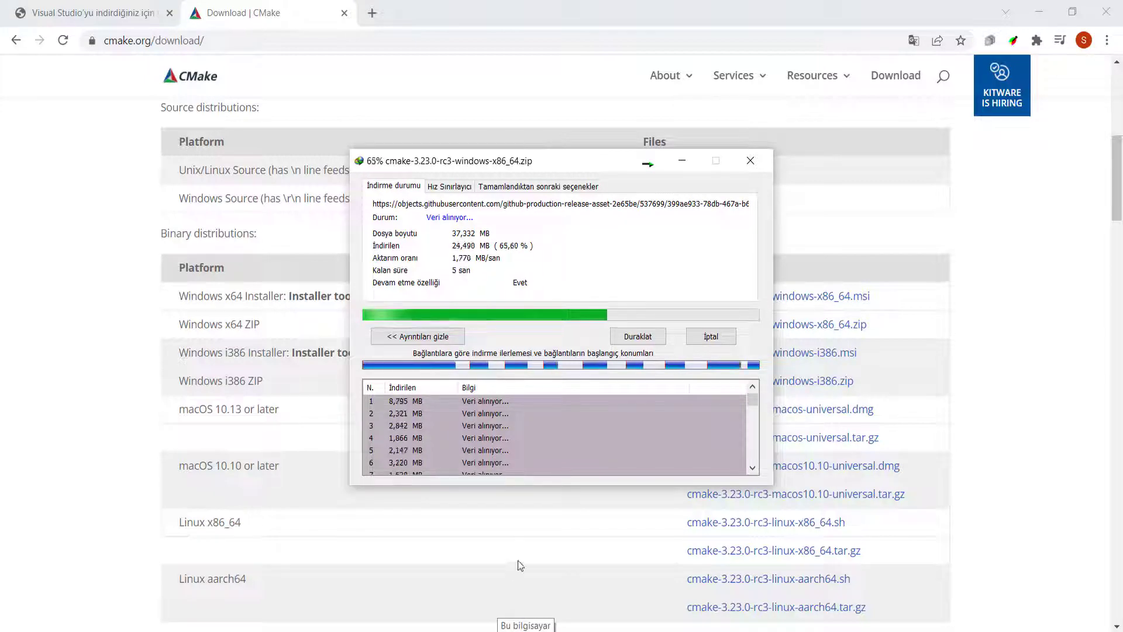
scroll(600, 517, "down", 13)
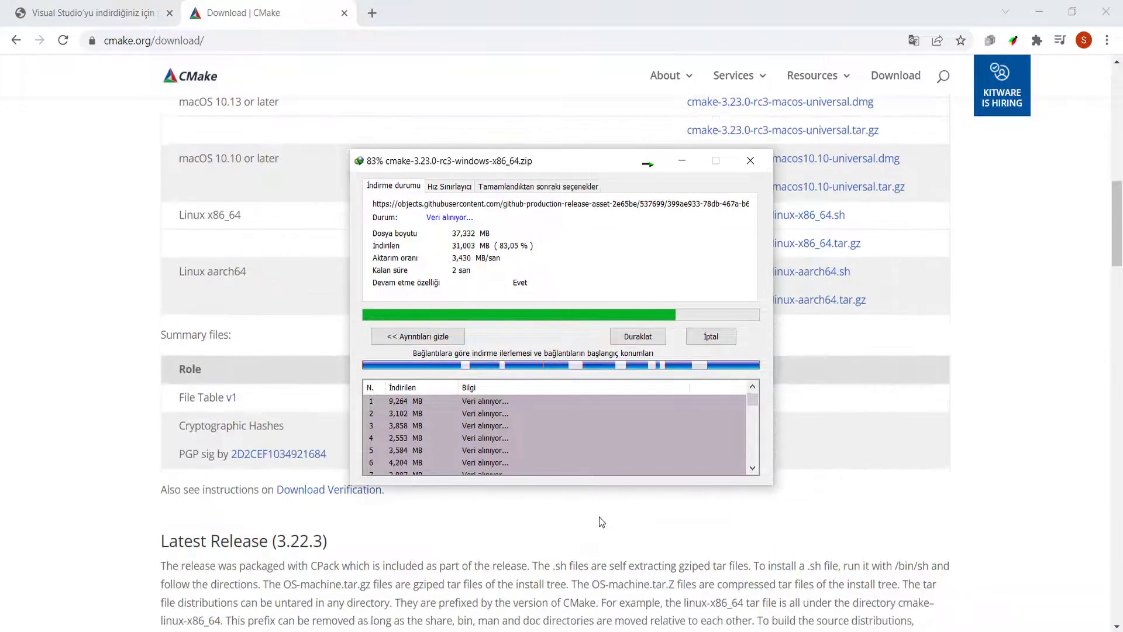
scroll(599, 517, "down", 1)
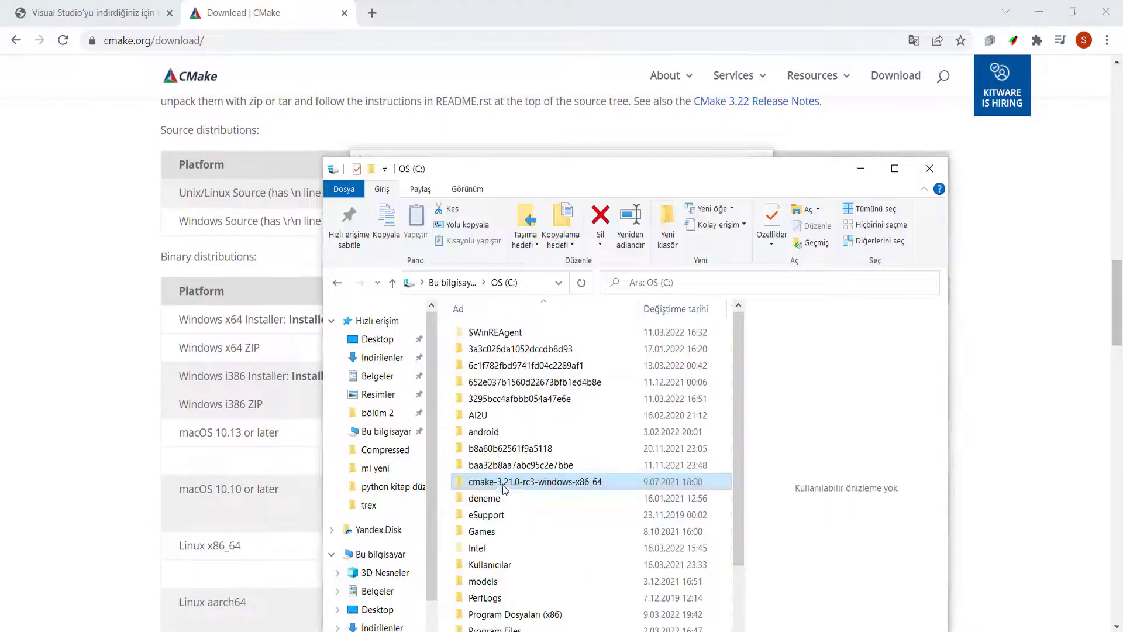
left_click(861, 169)
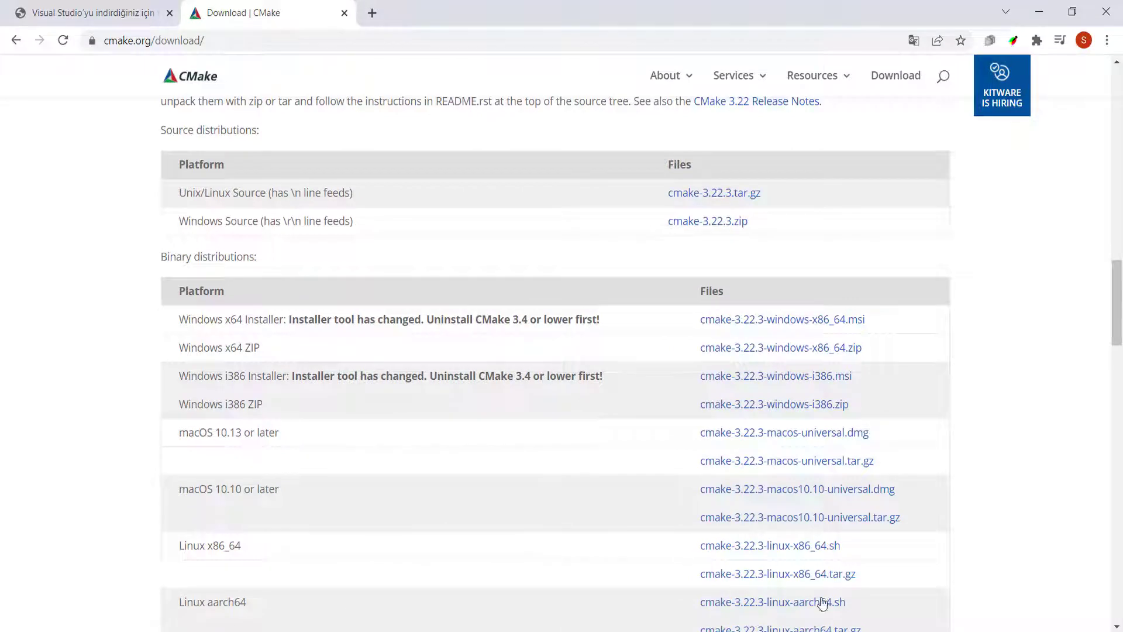
Open the downloaded cmake-3.23.0-rc3-windows-x86_64.zip in WinRAR from Internet Download Manager and dismiss the trial notice
left_click(955, 630)
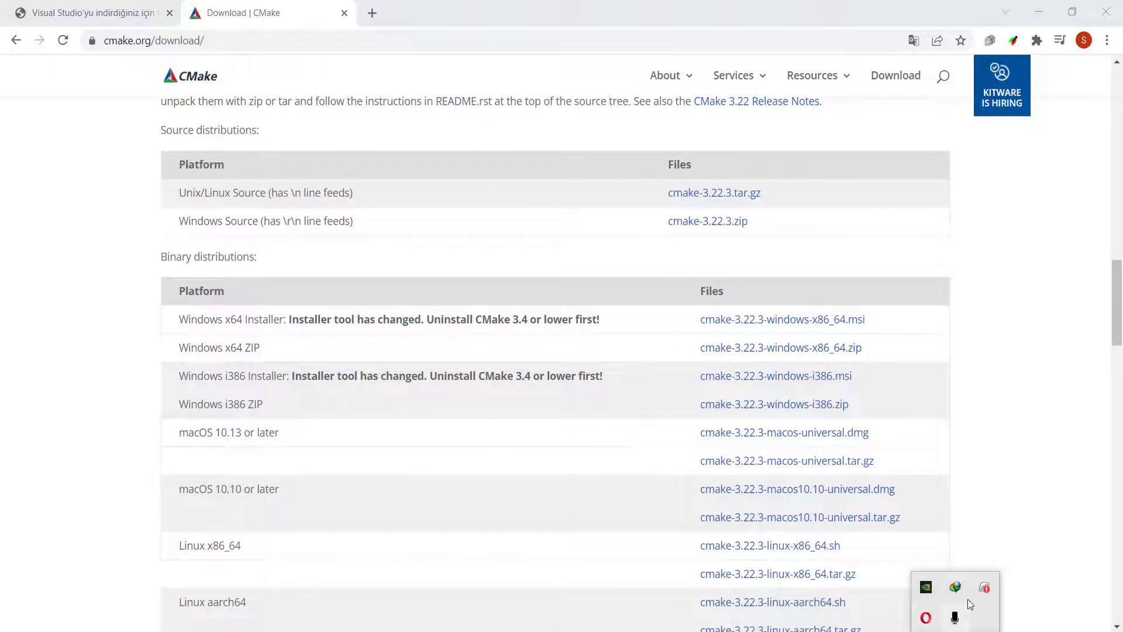
left_click(955, 587)
double_click(425, 458)
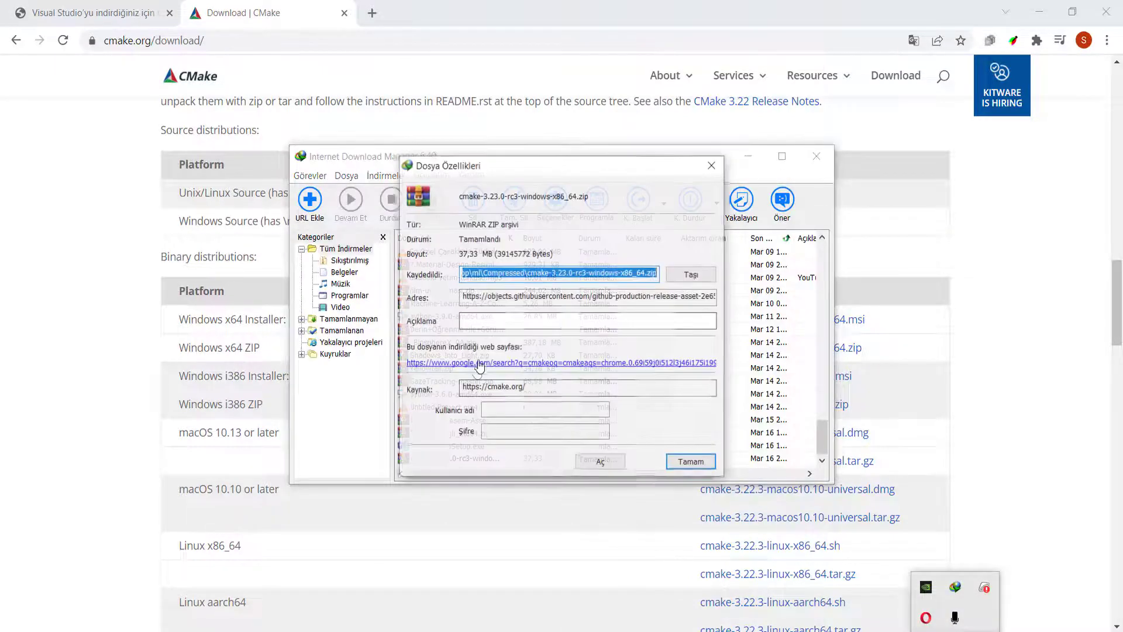
left_click(602, 462)
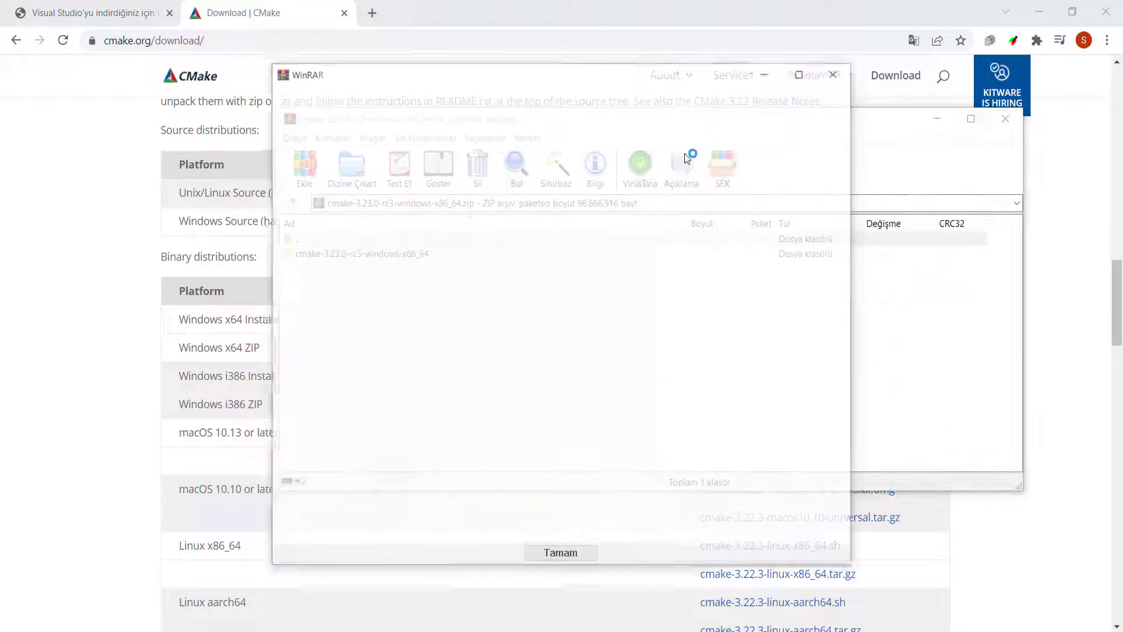
key("Escape")
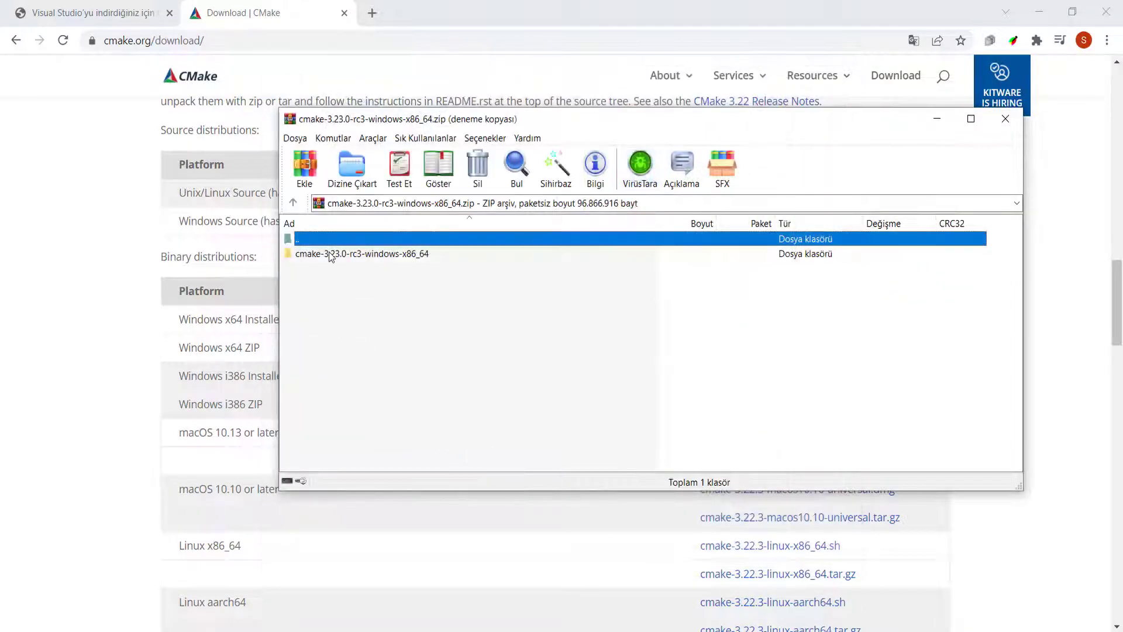
Check the cmake-3.23.0-rc3-windows-x86_64 folder in the archive, bring the C: drive window beside it, and close the archive
double_click(332, 255)
double_click(303, 244)
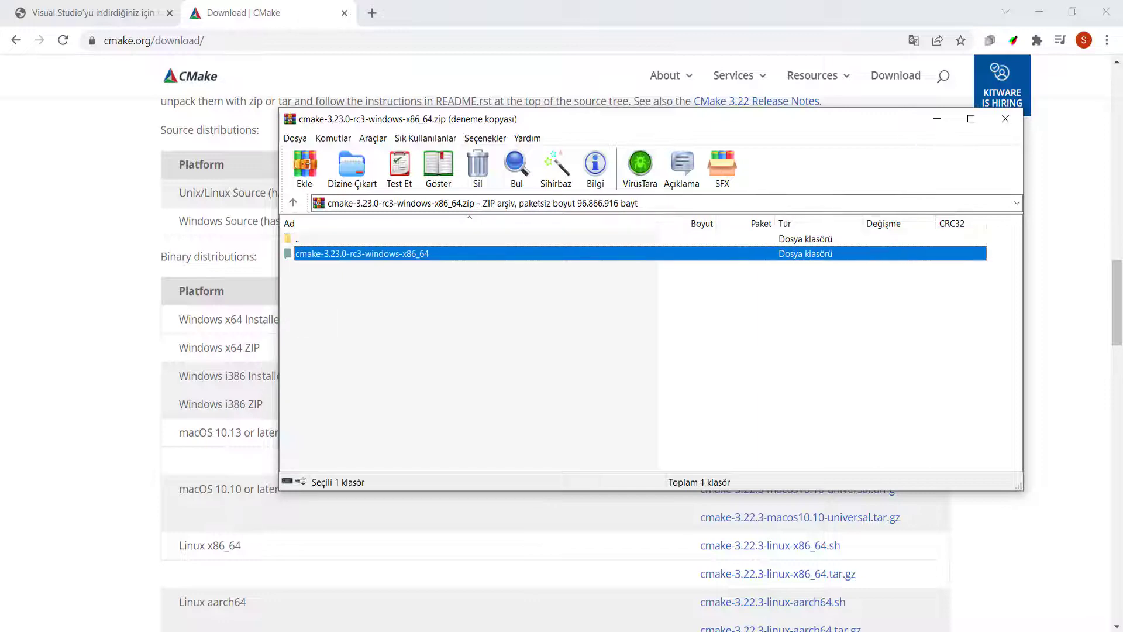
left_click(209, 629)
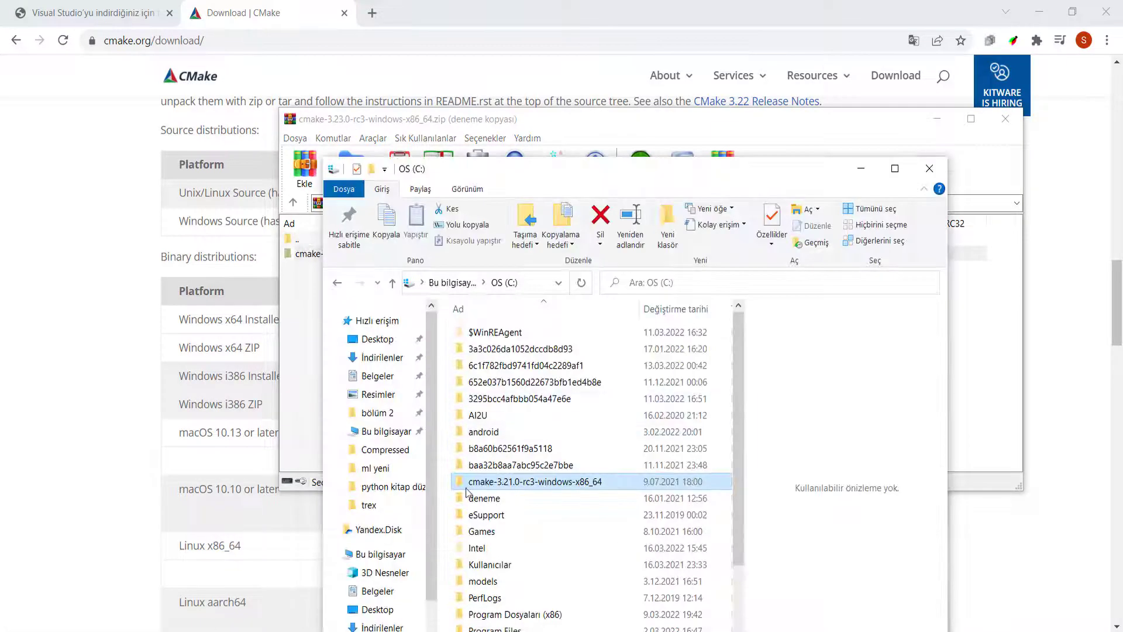
left_click_drag(595, 172, 800, 93)
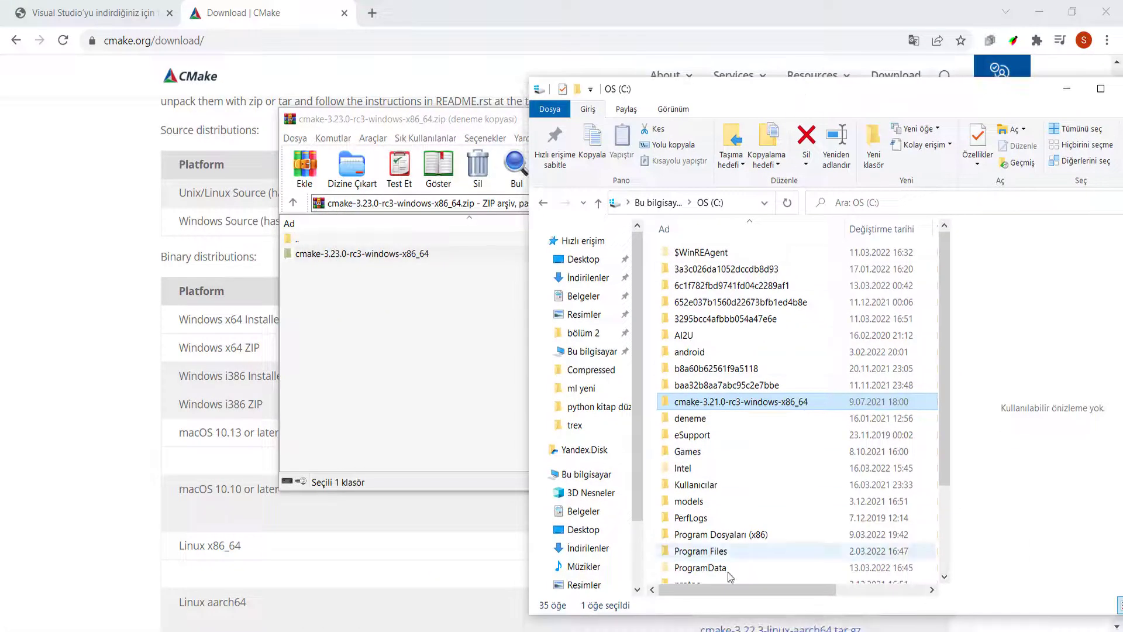
left_click_drag(527, 285, 361, 281)
left_click_drag(587, 87, 719, 60)
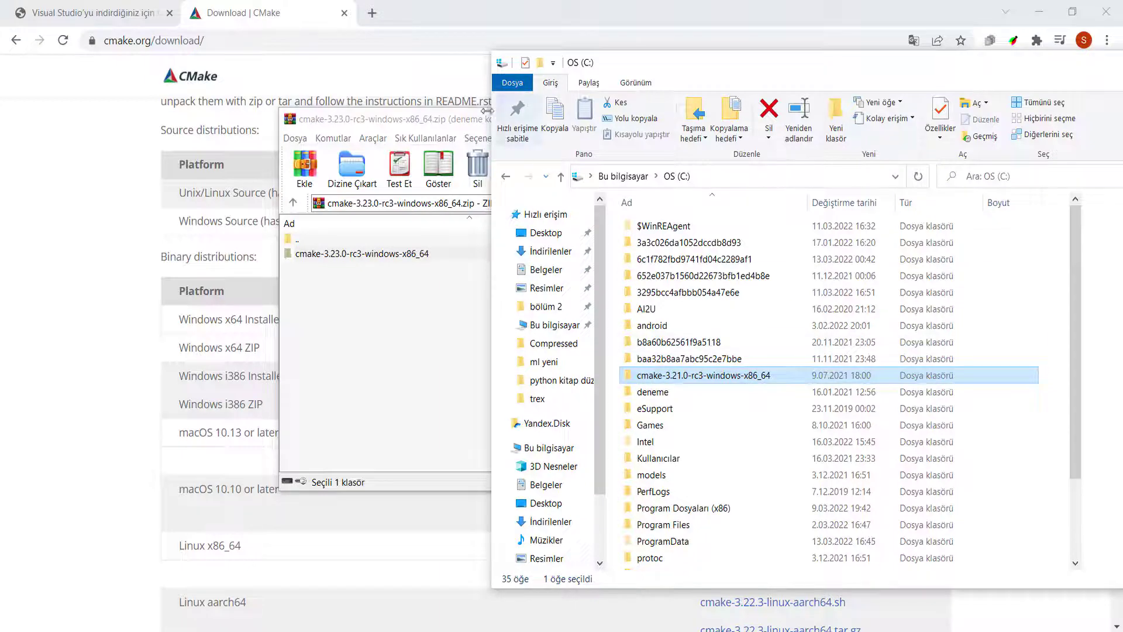
left_click_drag(488, 111, 358, 110)
left_click(878, 141)
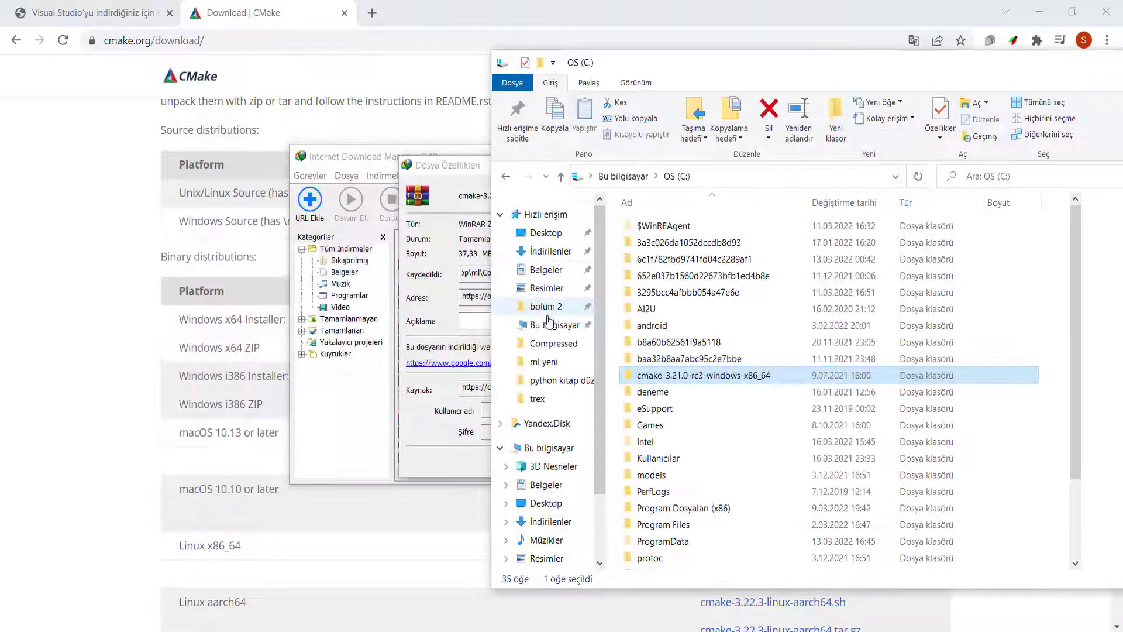
Open the bin folder of cmake-3.21.0-rc3-windows-x86_64 on the C: drive and copy its full path
double_click(656, 376)
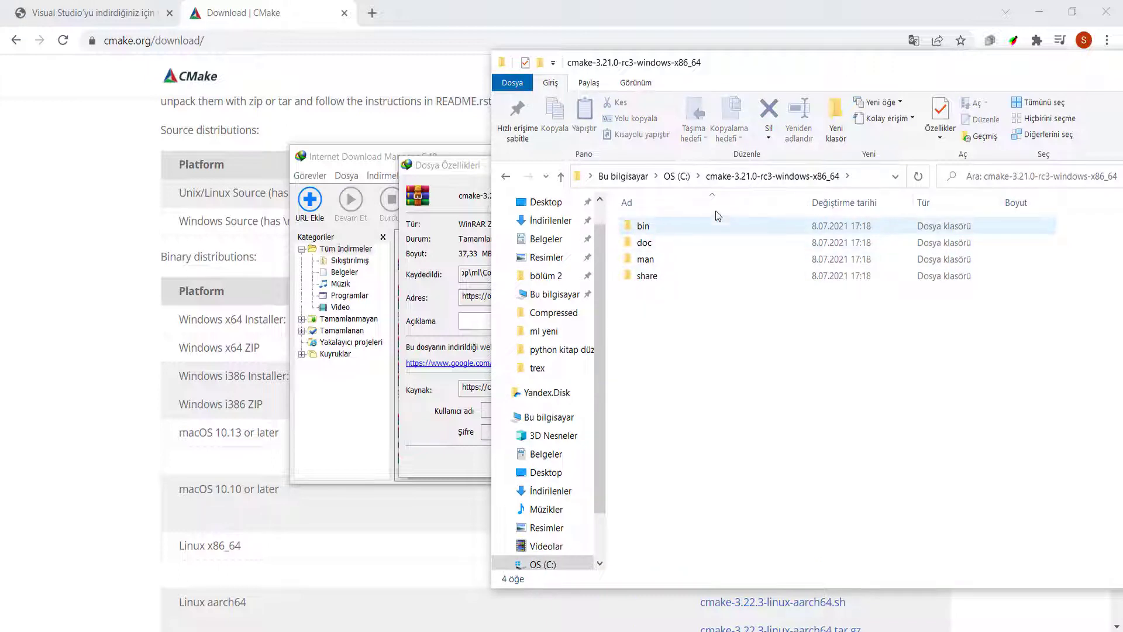
double_click(643, 226)
left_click(824, 177)
key("super+c")
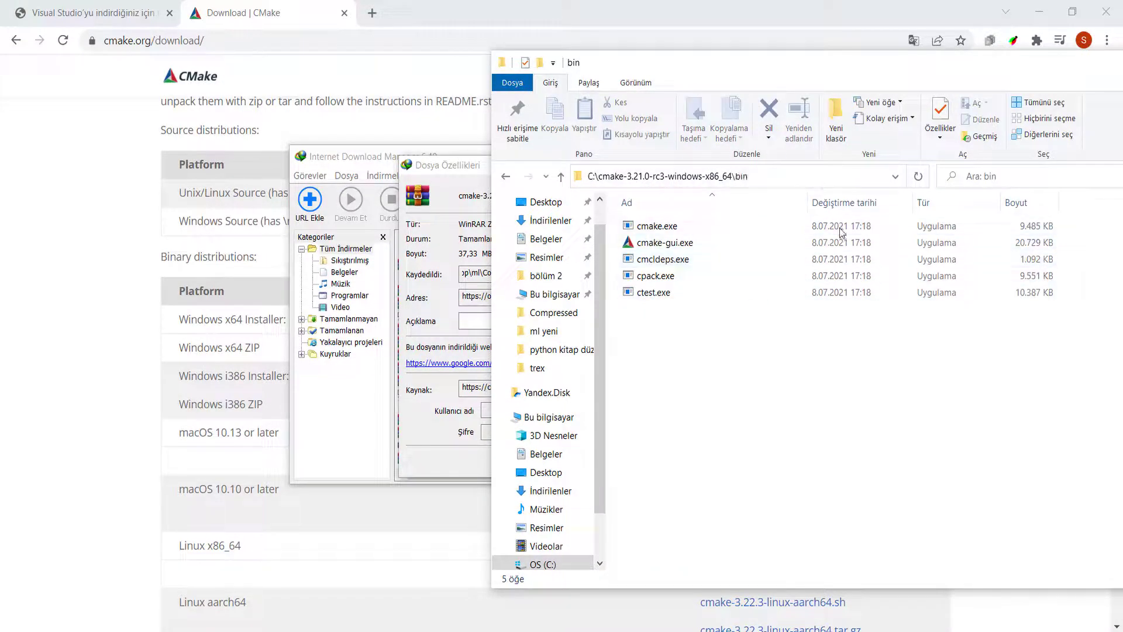
right_click(702, 174)
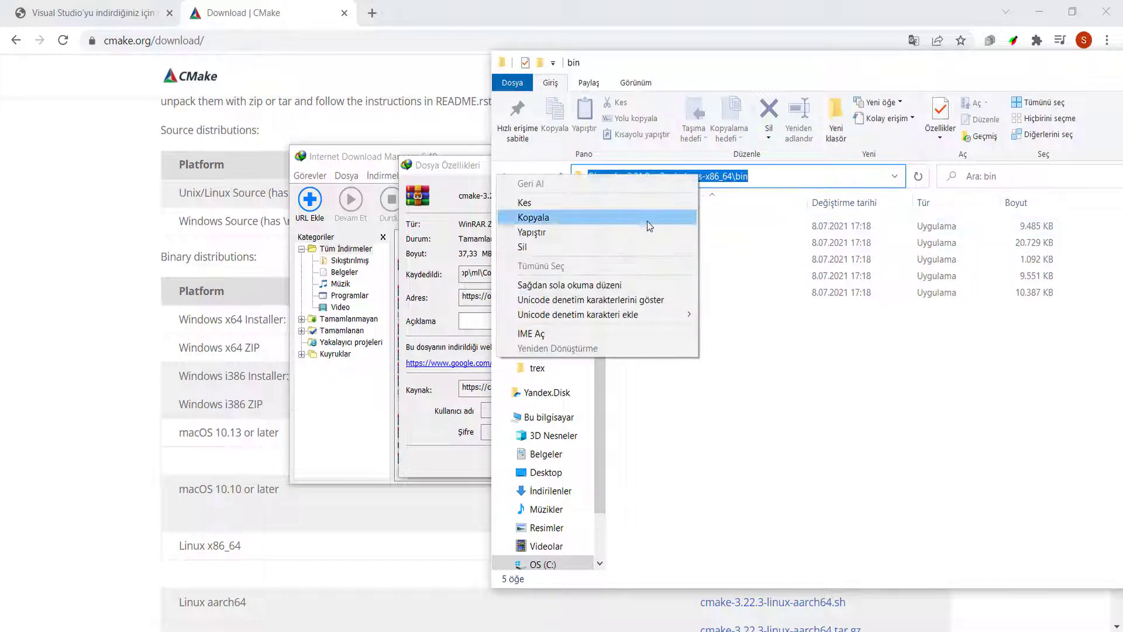
left_click(615, 223)
Open the computer's system properties and bring up the Environment Variables from the advanced system settings
left_click(338, 4)
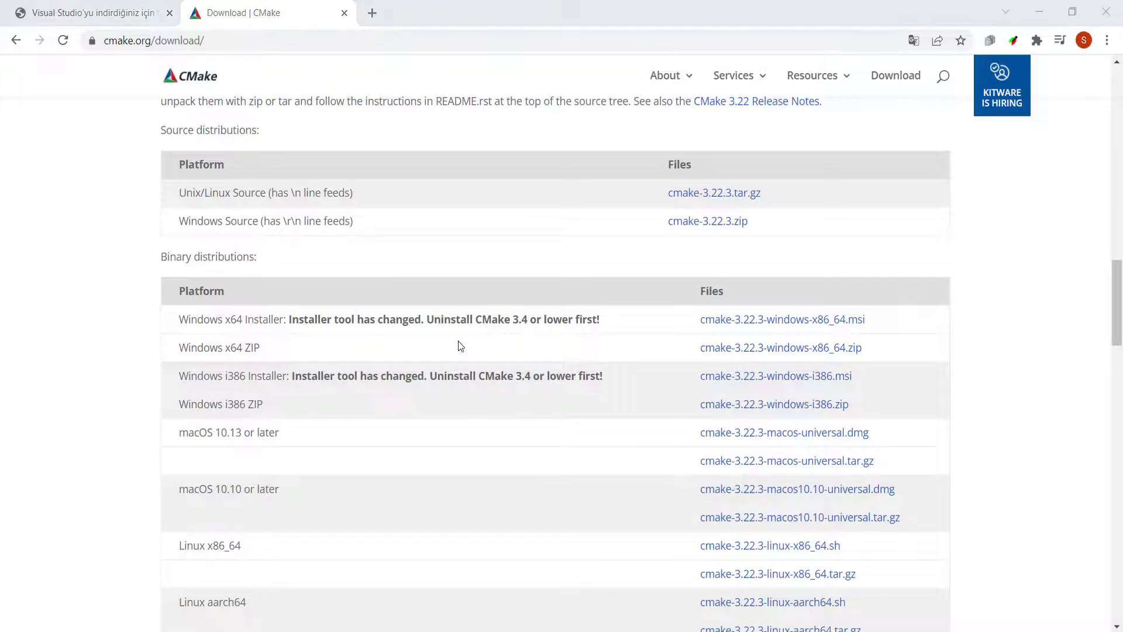
key("super+e")
right_click(205, 458)
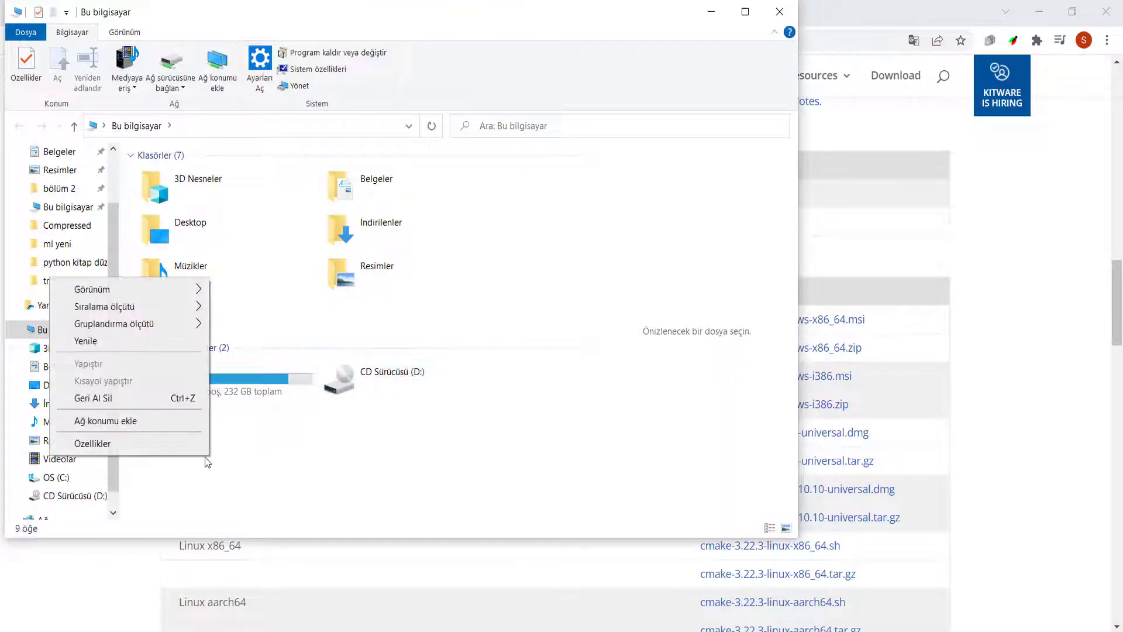
left_click(151, 449)
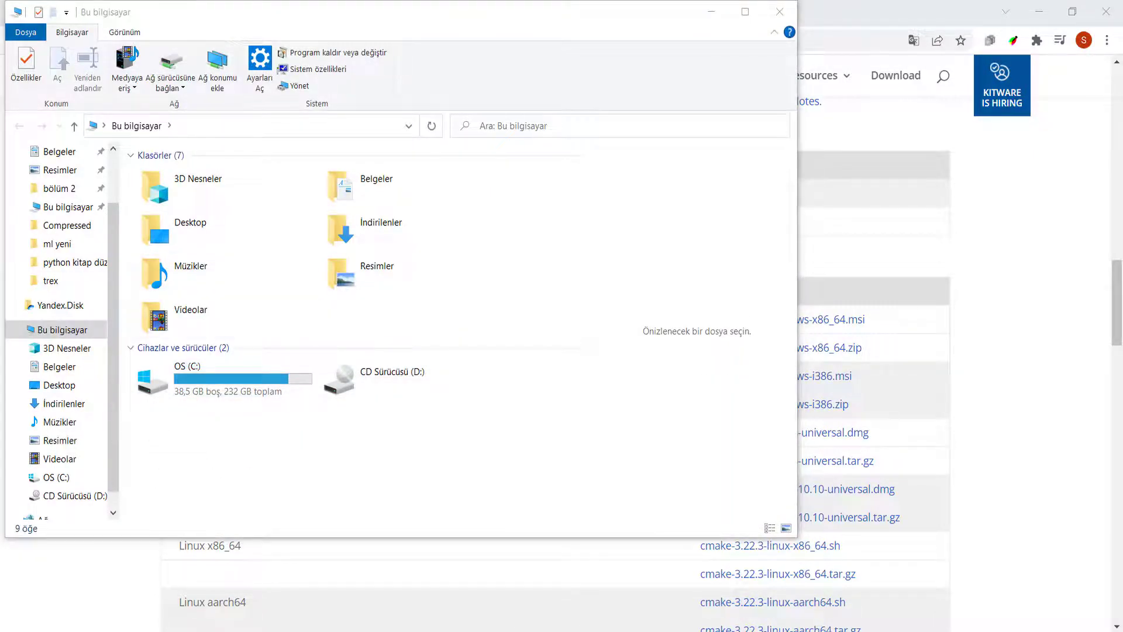
double_click(483, 114)
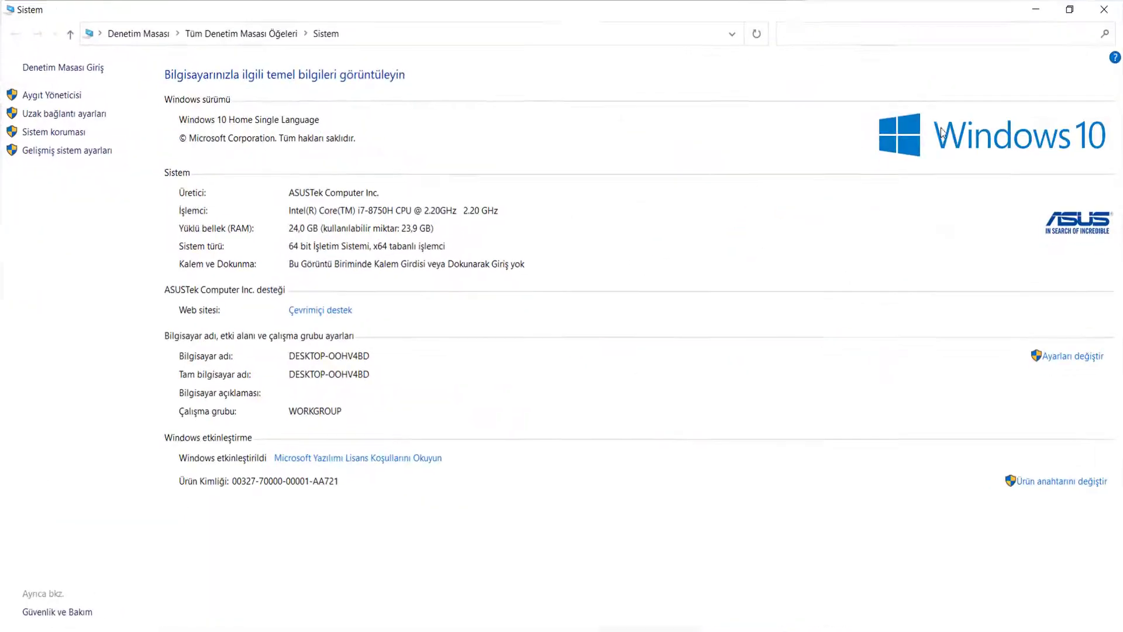
left_click(52, 151)
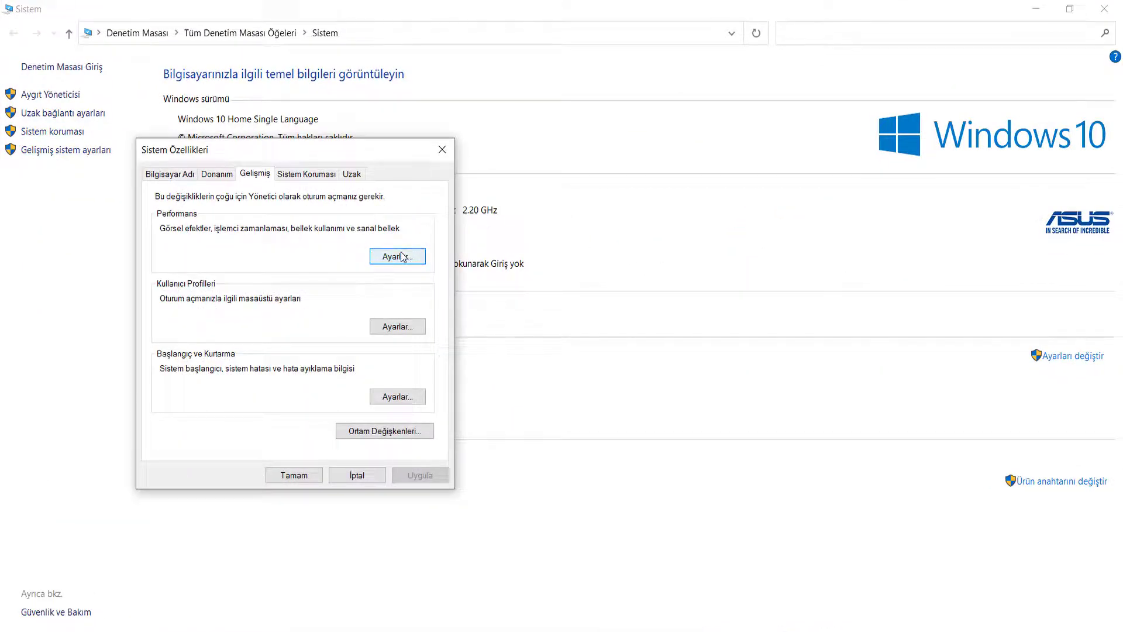
left_click(385, 431)
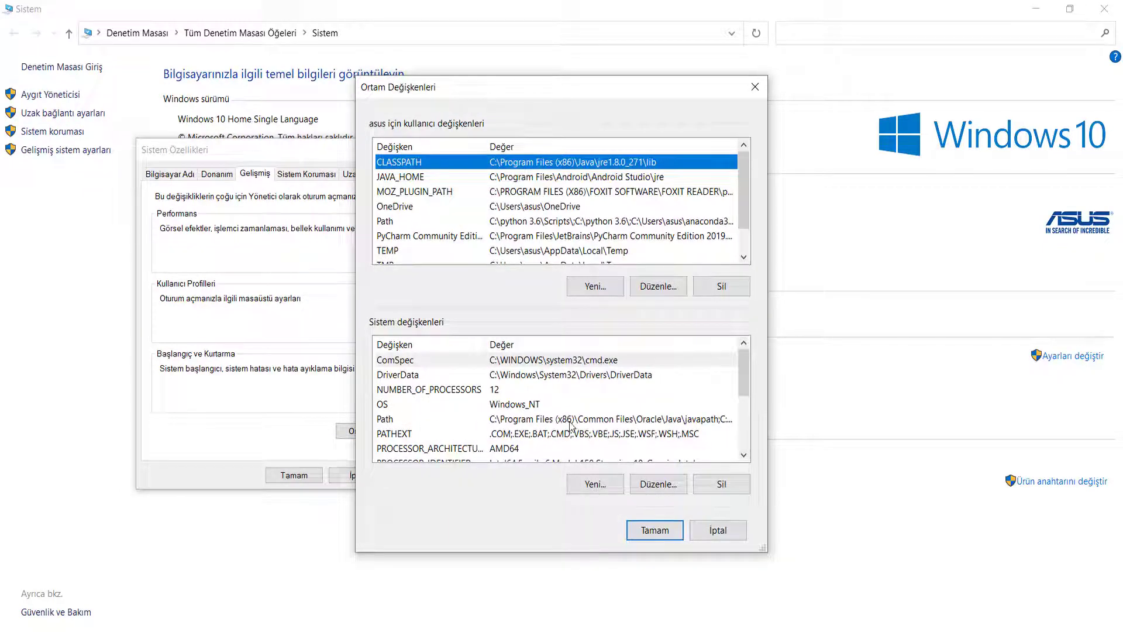
Try to add the copied C:\cmake-3.21.0-rc3-windows-x86_64\bin path as a new entry in the system Path variable
scroll(570, 425, "down", 2)
scroll(506, 428, "up", 2)
double_click(515, 419)
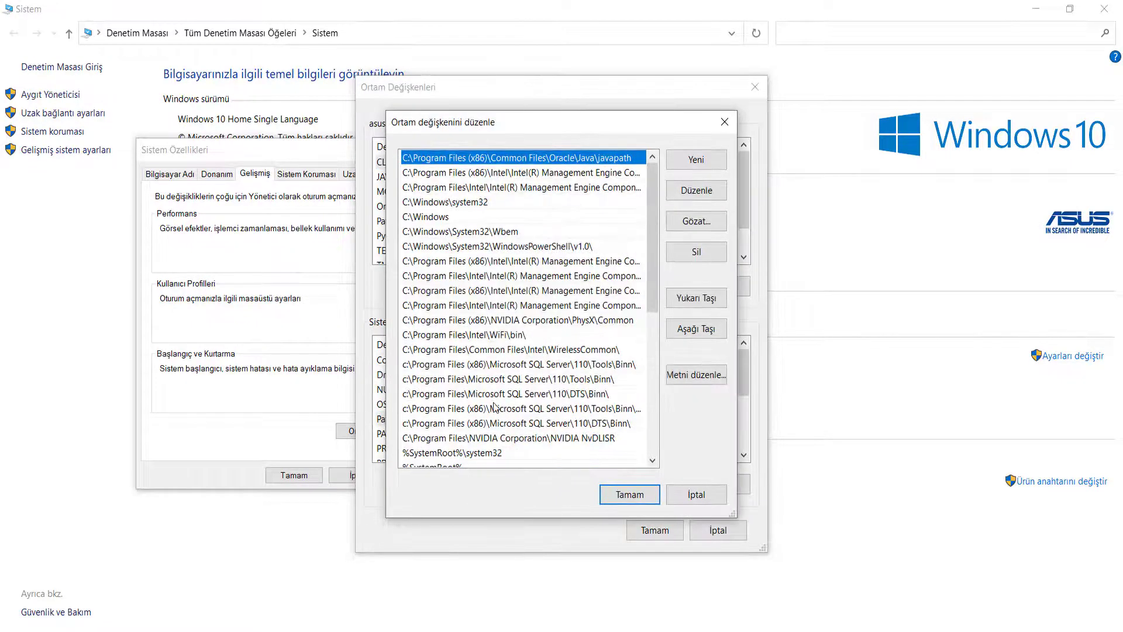
scroll(495, 407, "down", 5)
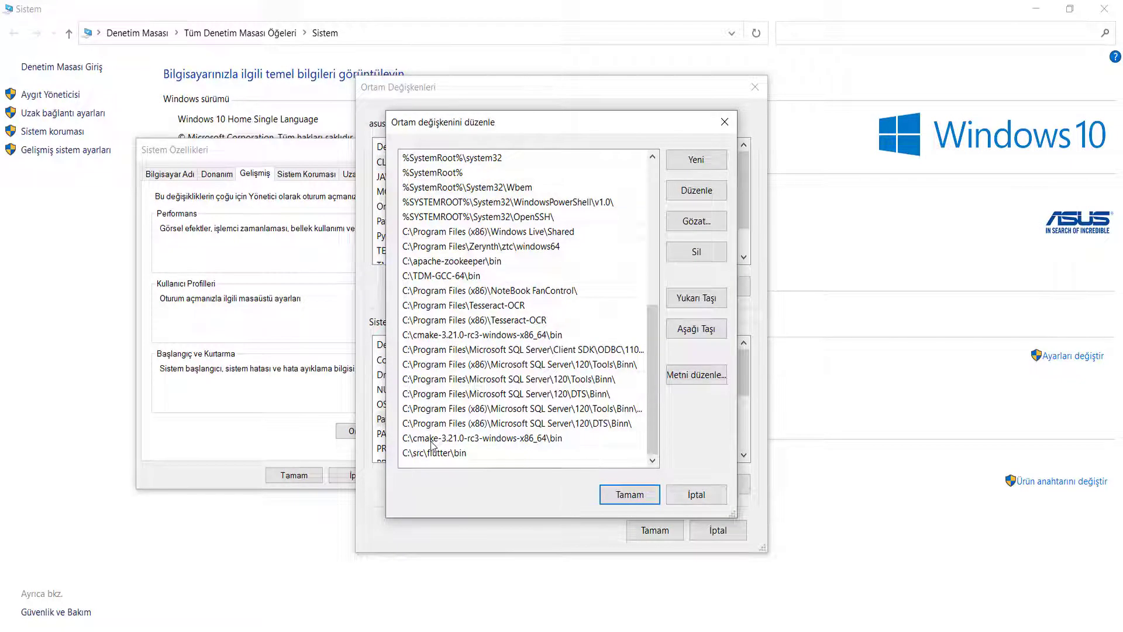
left_click(696, 161)
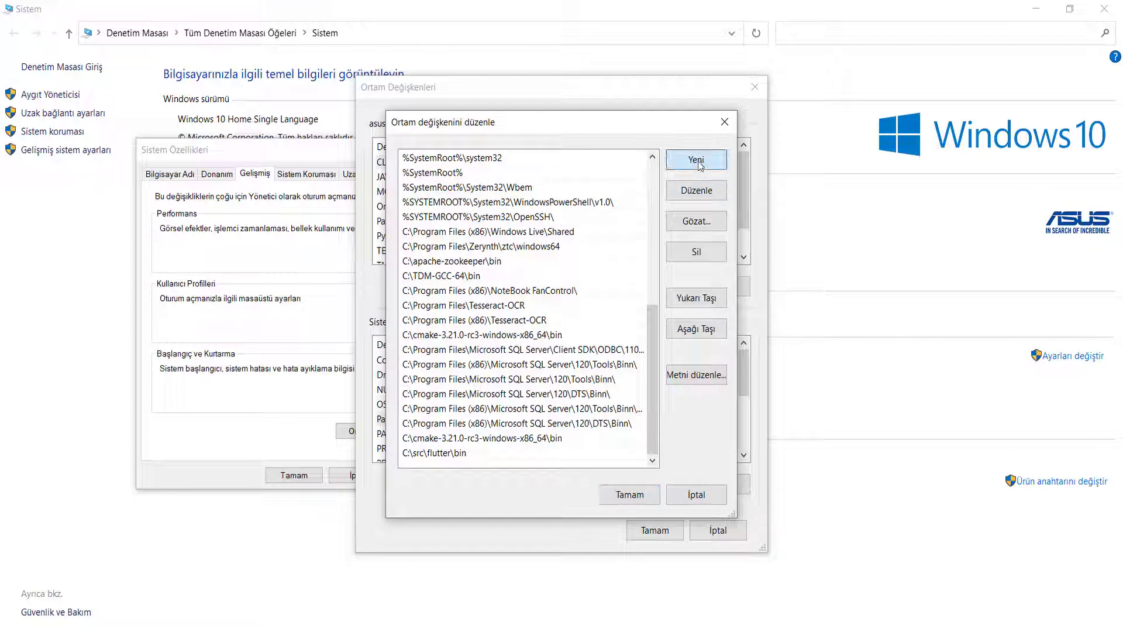
right_click(413, 459)
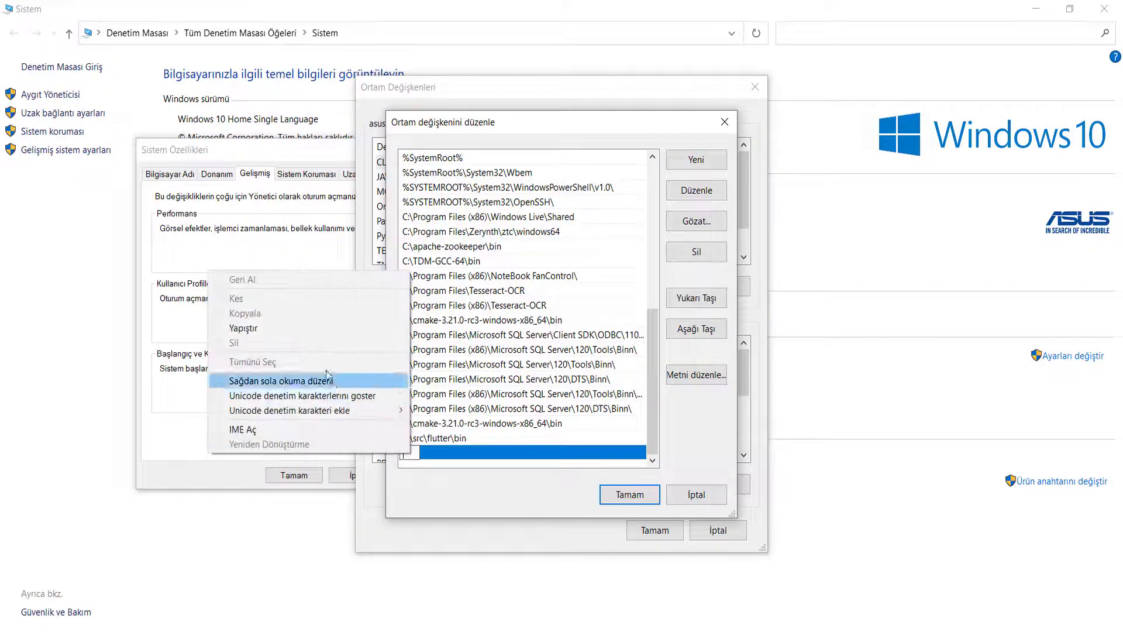
left_click(298, 334)
key("Escape")
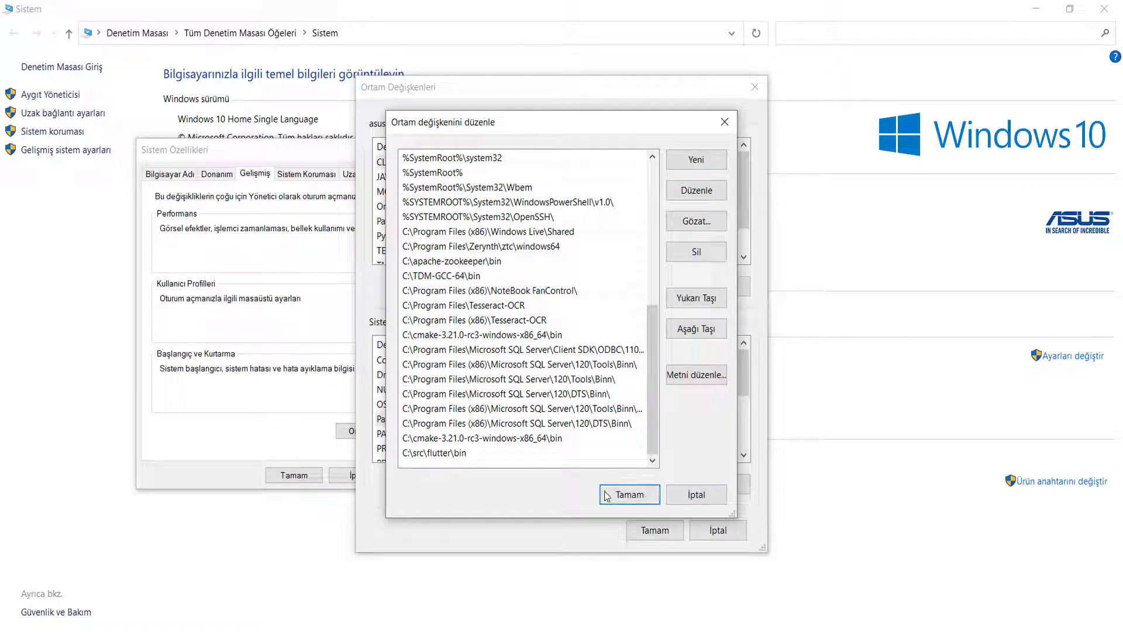
left_click(644, 496)
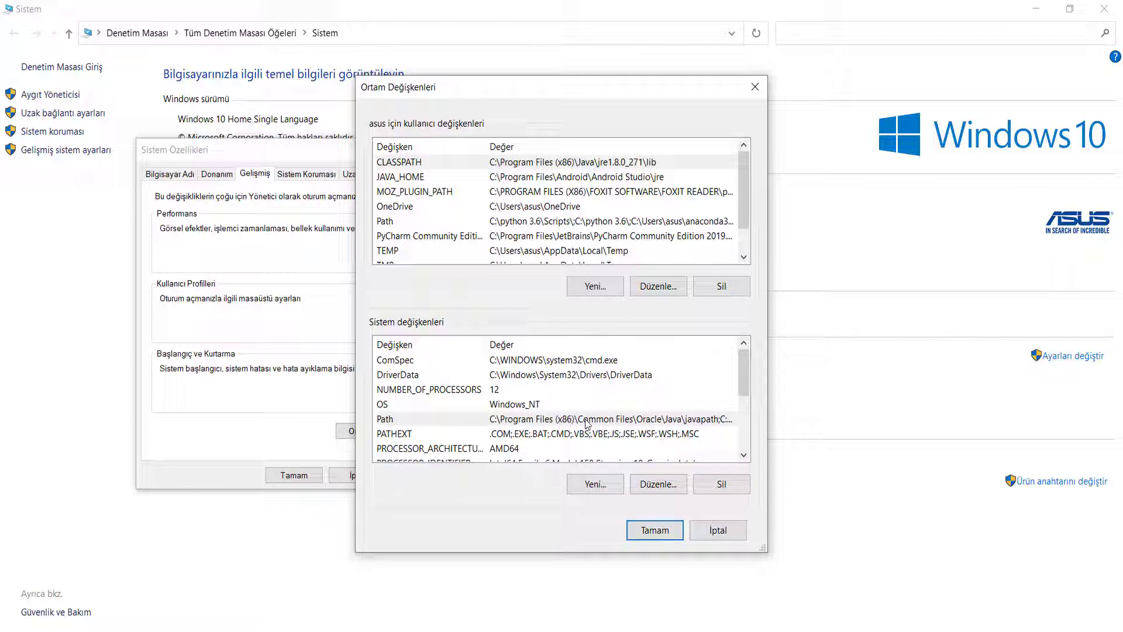
Review the system Path variable, then cancel out of the Environment Variables and System Properties dialogs
double_click(604, 426)
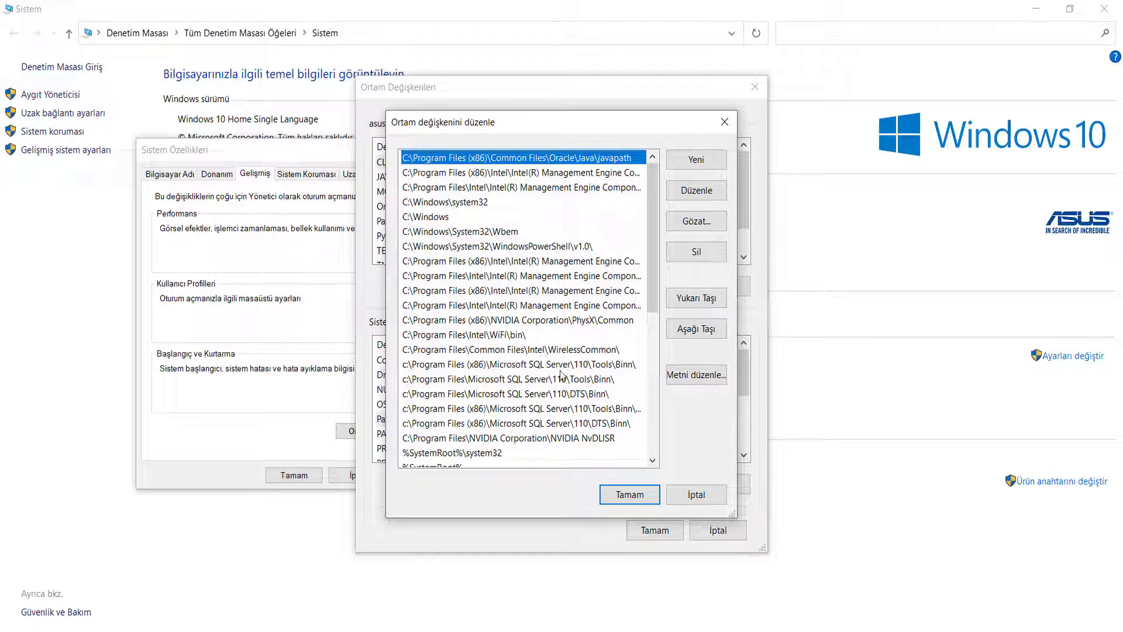
left_click(696, 497)
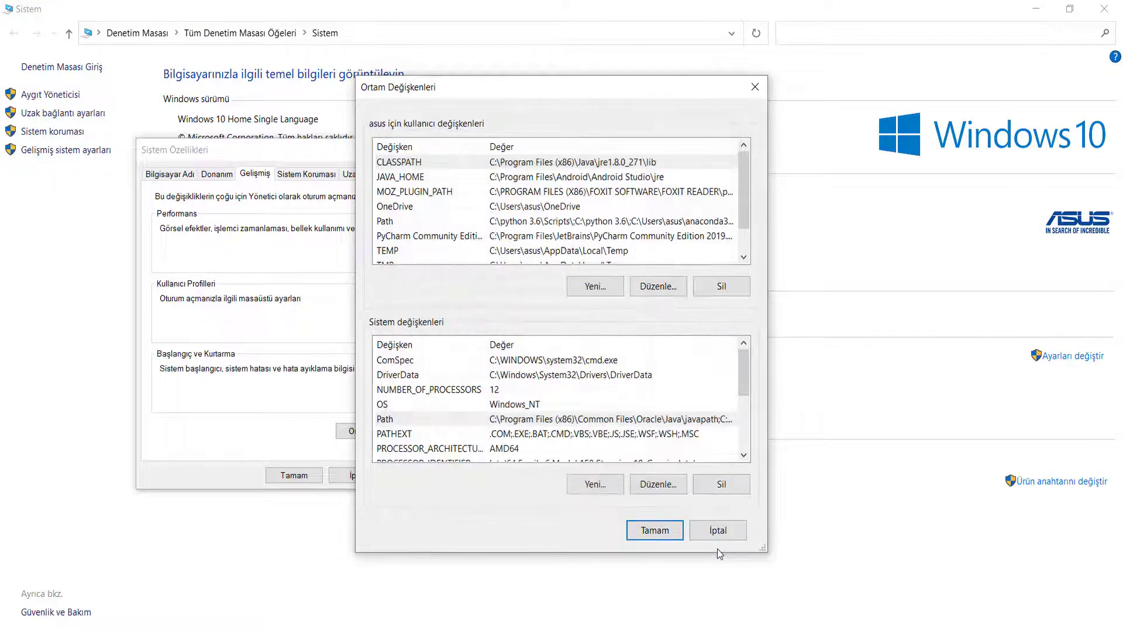
left_click(718, 530)
left_click(357, 475)
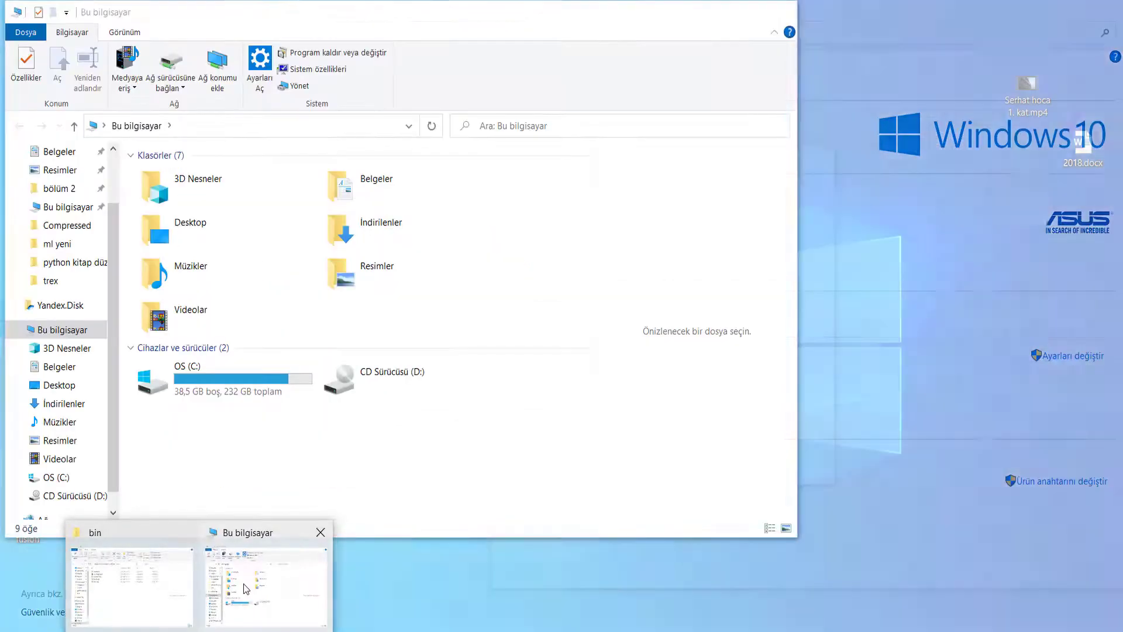
Check the contents of C:\cmake-3.21.0-rc3-windows-x86_64\bin, then put away the folder and System windows
left_click(246, 588)
double_click(205, 386)
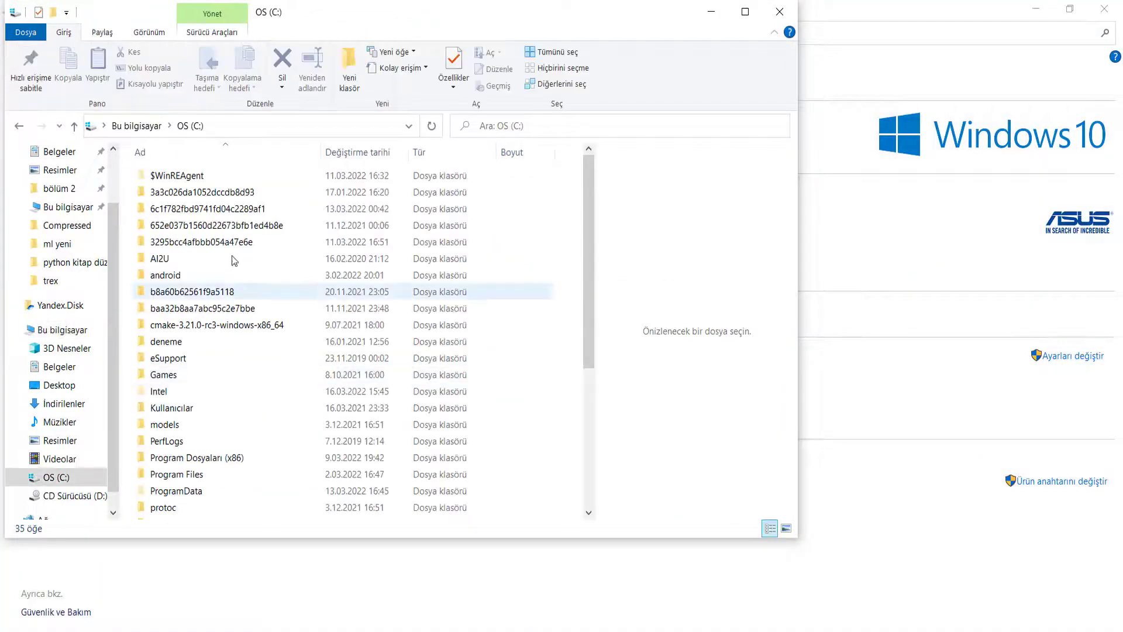
double_click(174, 328)
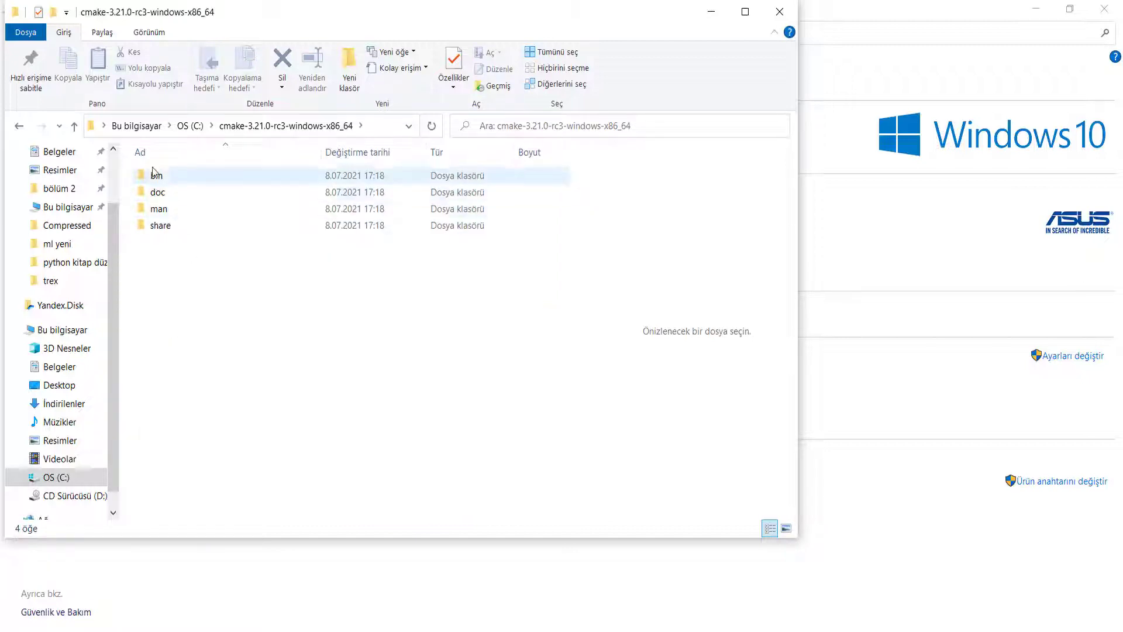
double_click(155, 175)
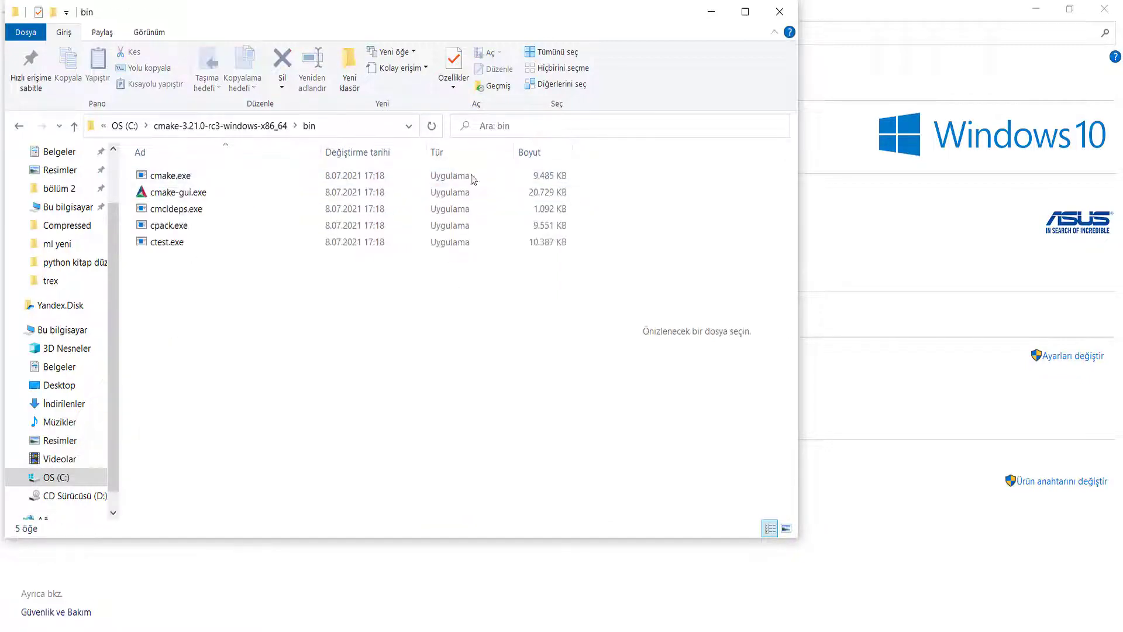
left_click(780, 12)
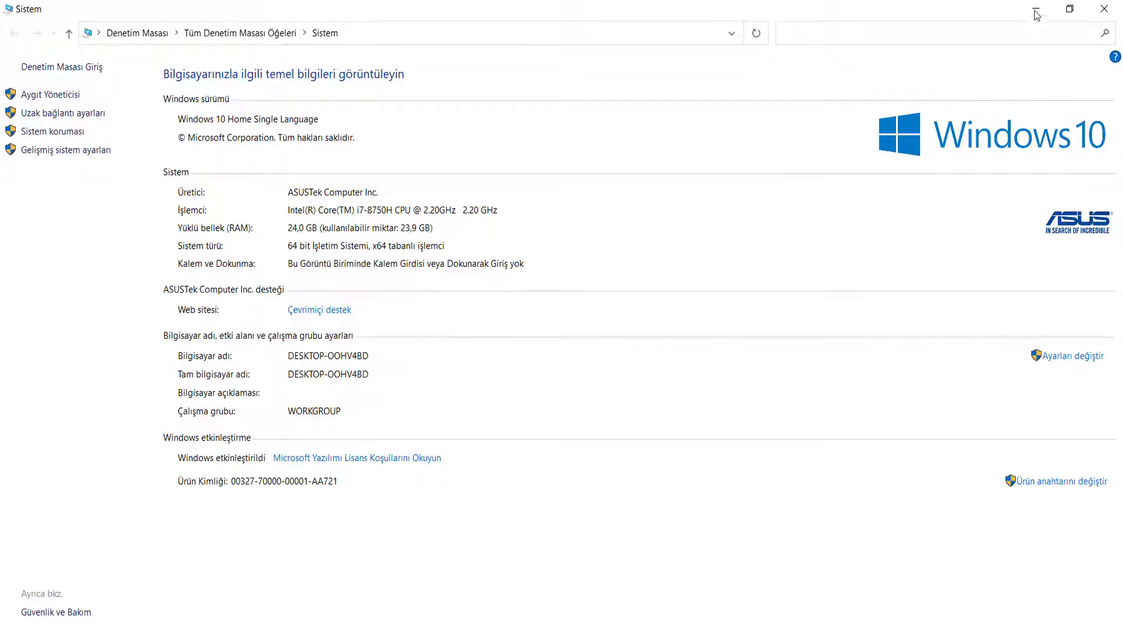
left_click(1036, 9)
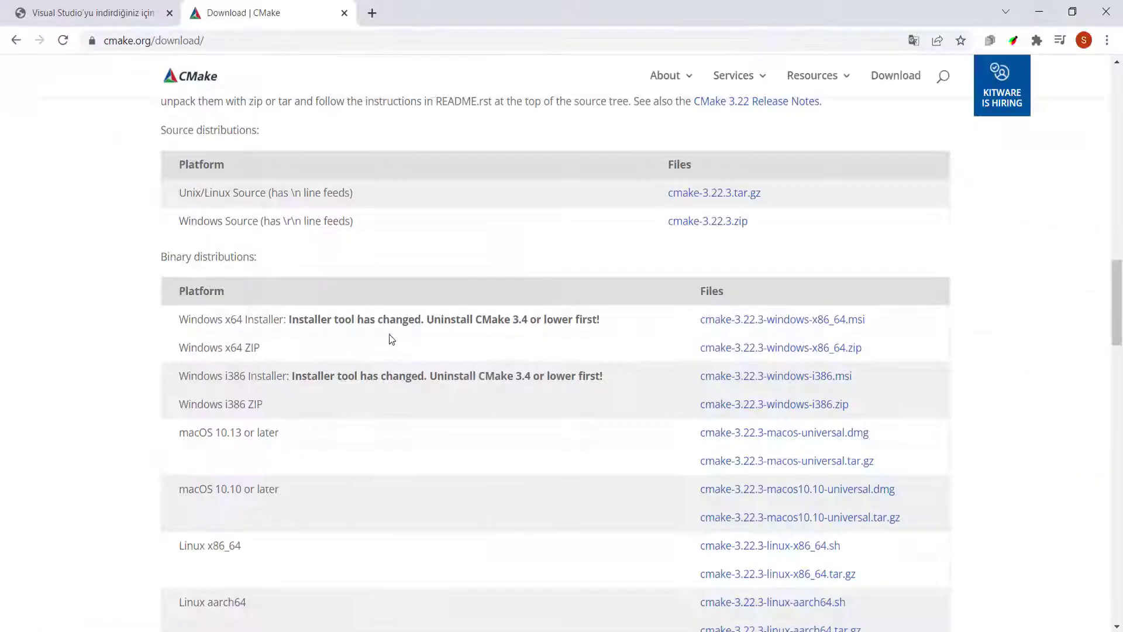
Search the web for "python 3.6" in a new browser tab and look through the Python 3.6.0 release page
left_click(373, 13)
type("pyt")
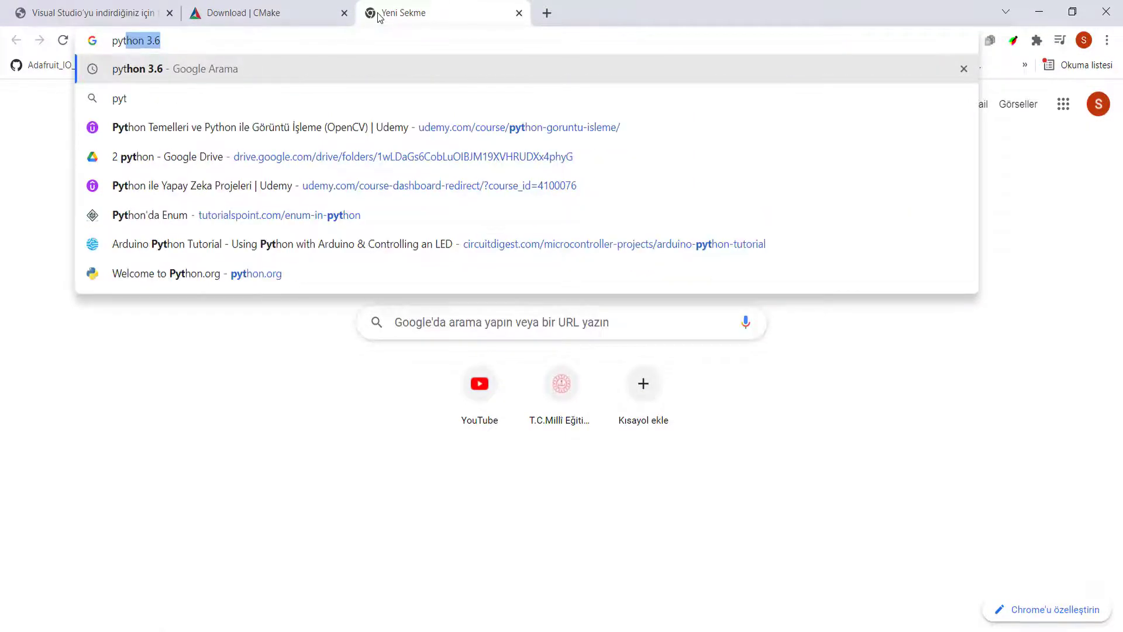
key("Return")
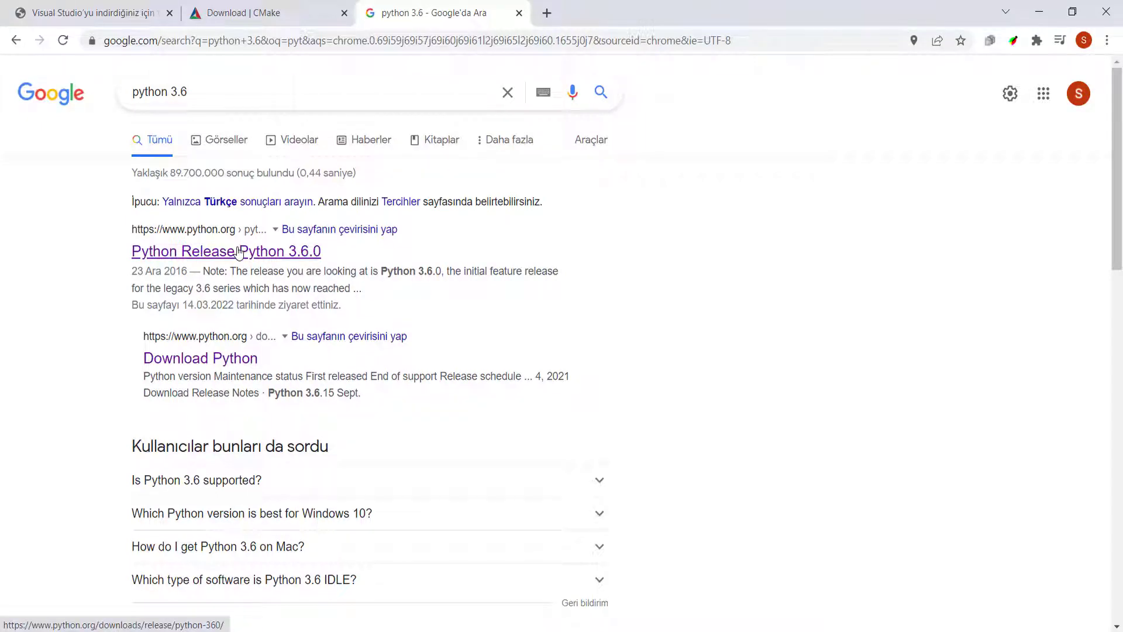
left_click(238, 253)
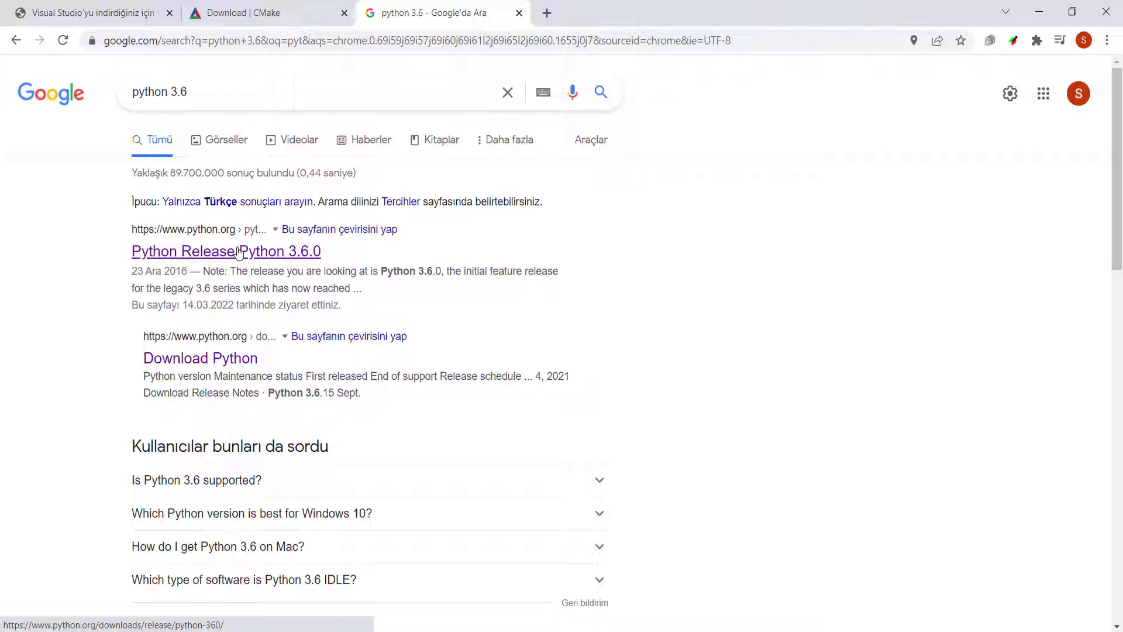
left_click(240, 251)
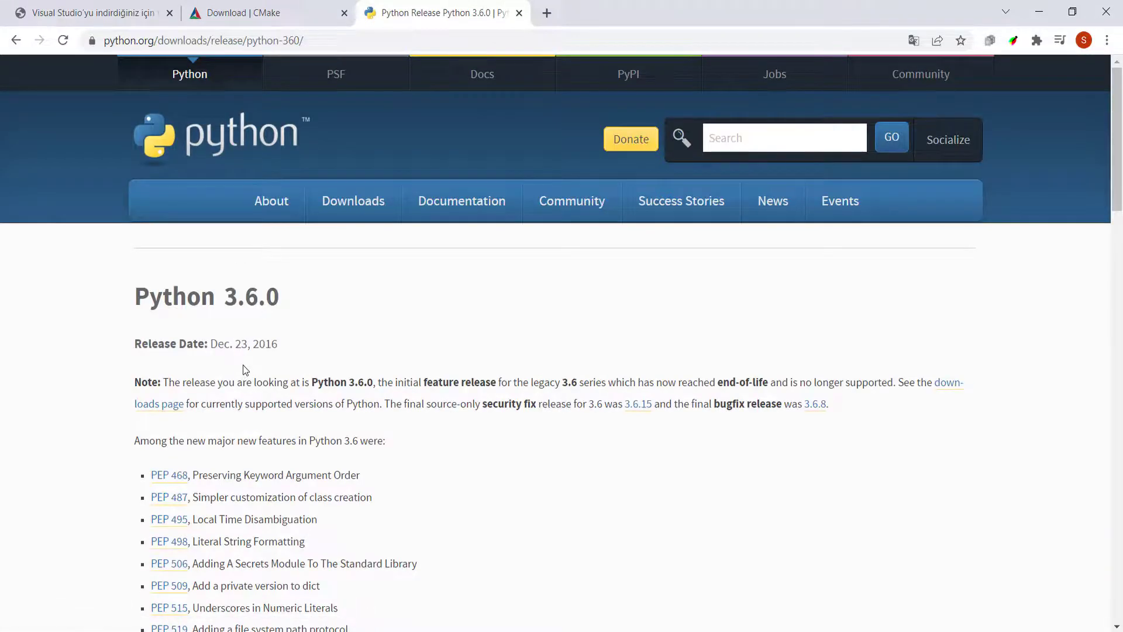
scroll(245, 370, "down", 20)
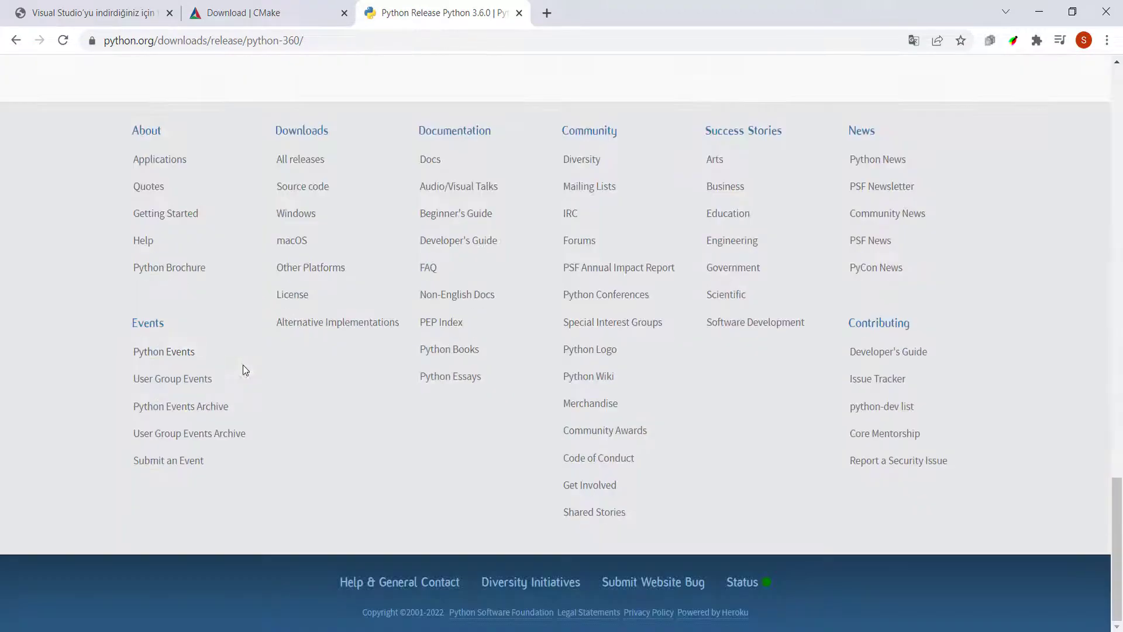
scroll(245, 370, "up", 10)
Return to the search results and change the search to "python 3.69"
left_click(16, 38)
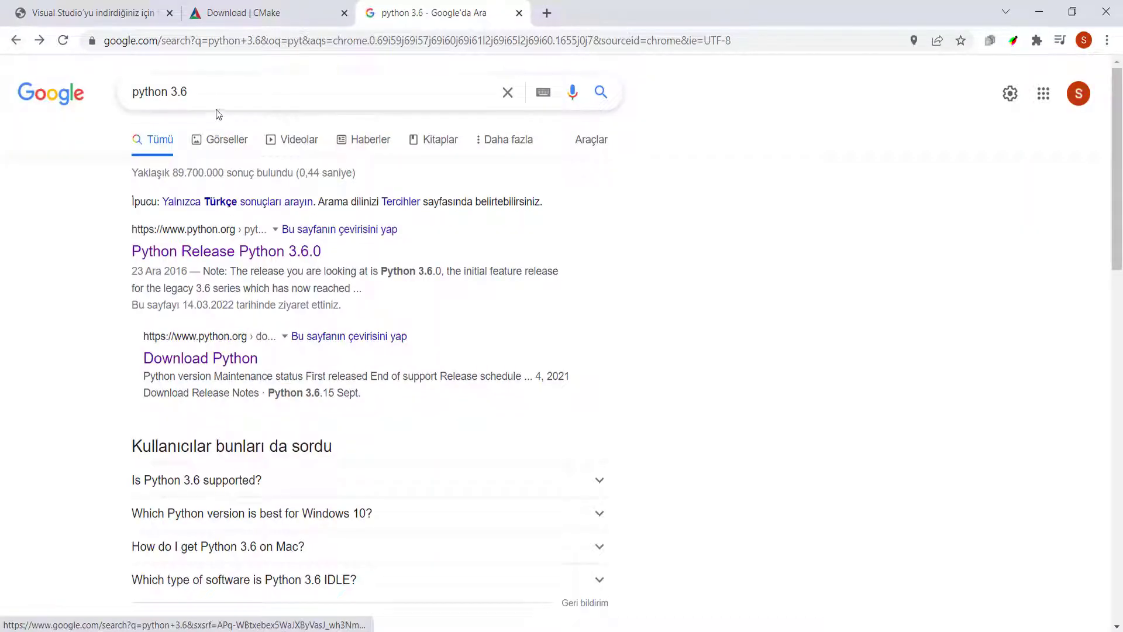
left_click(212, 94)
type("9")
key("Return")
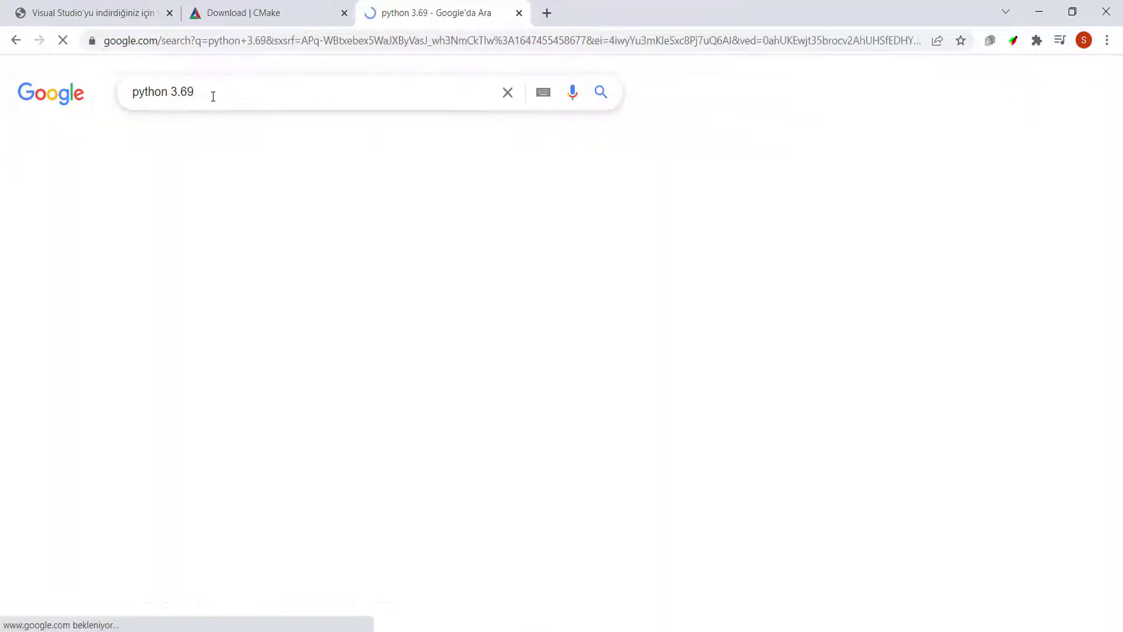
Open the Python 3.6.9 release page from the search results and look through its list of files
left_click(223, 221)
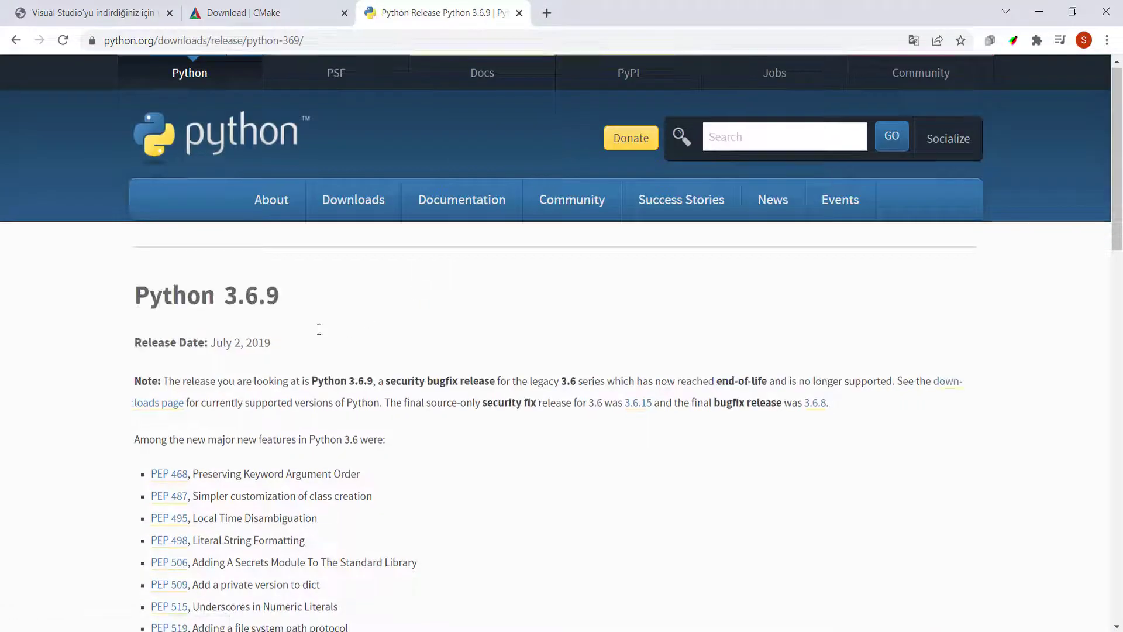
scroll(275, 329, "down", 15)
scroll(236, 325, "up", 15)
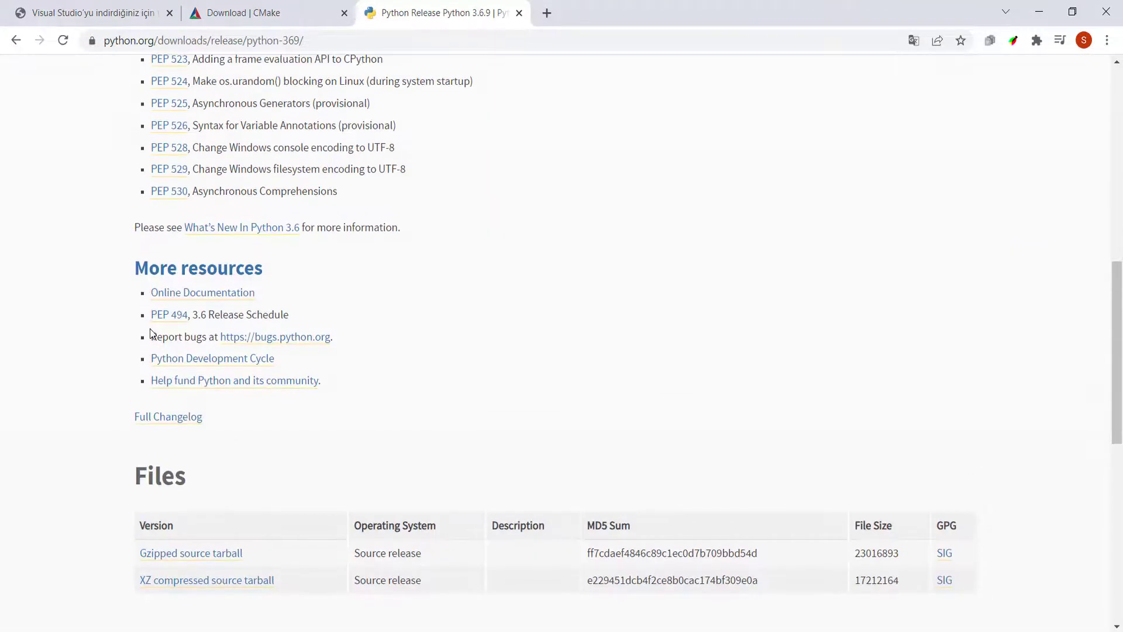
Return to the search results, change the search to "python 3.68" and open the Python 3.6.8 release page
left_click(16, 41)
left_click_drag(187, 93, 213, 93)
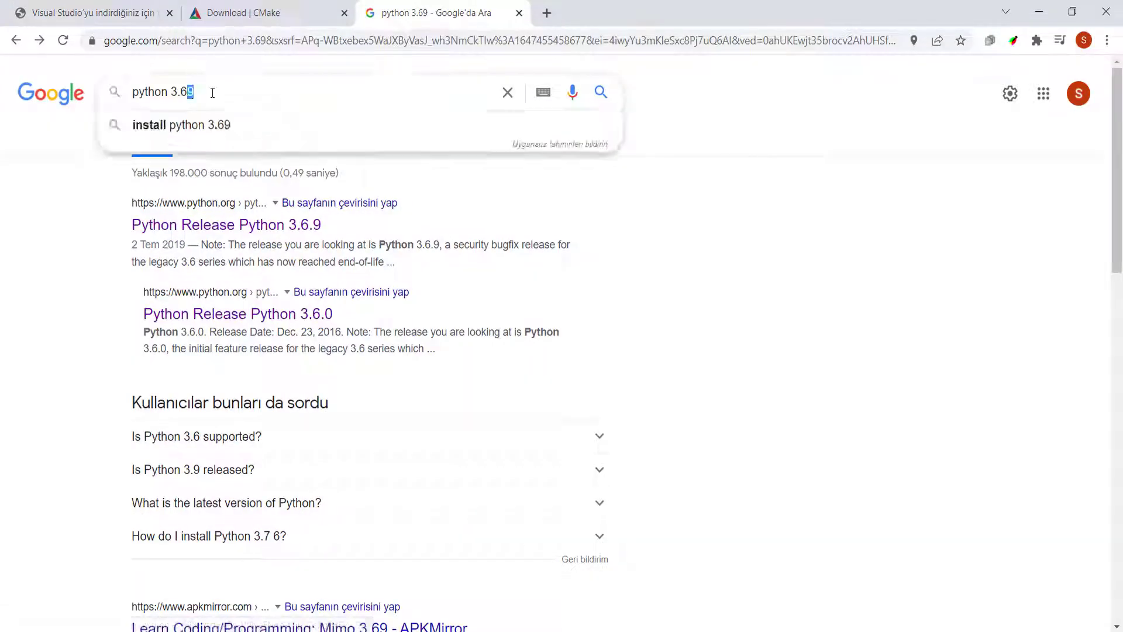
key("Return")
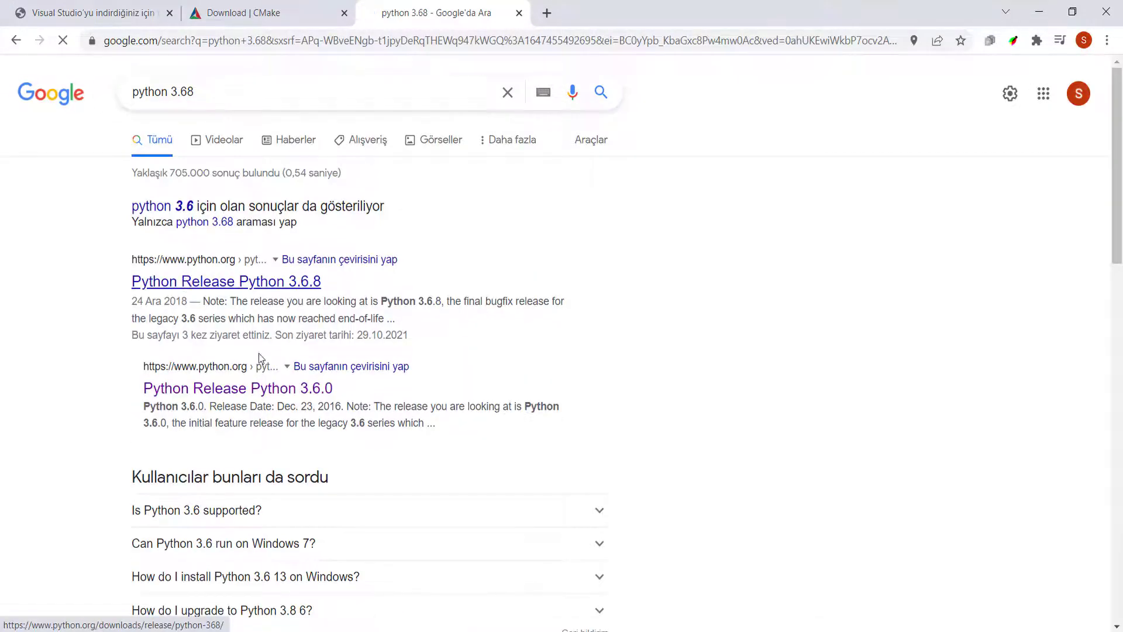
Download the Windows x86-64 executable installer from the Files table of the Python 3.6.8 release page
scroll(244, 409, "down", 20)
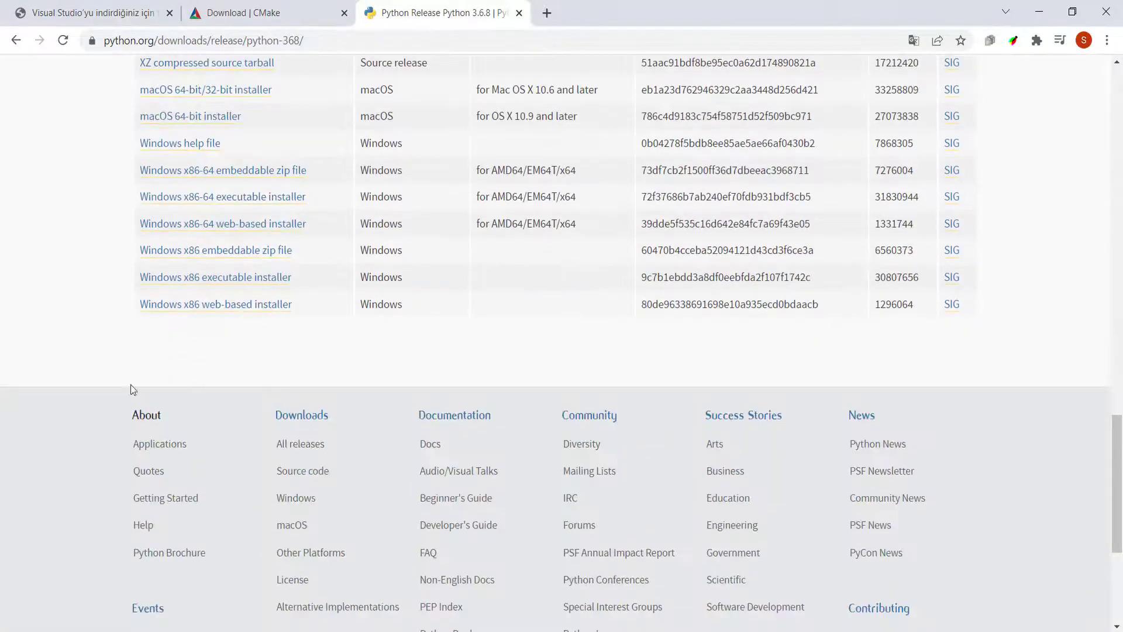
scroll(131, 384, "up", 1)
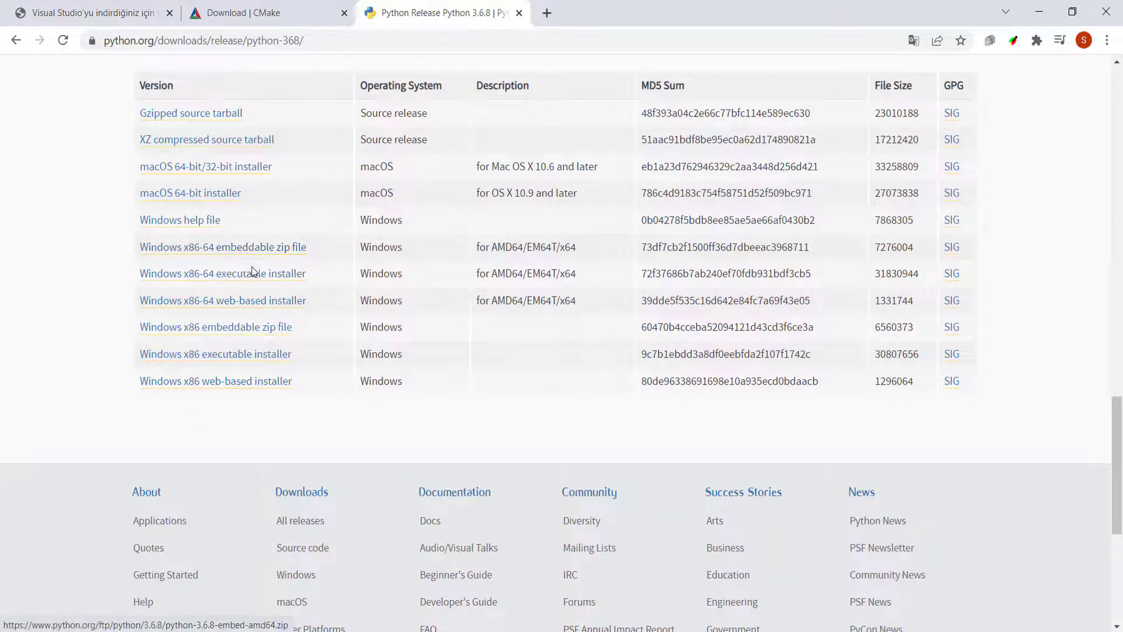
left_click(218, 277)
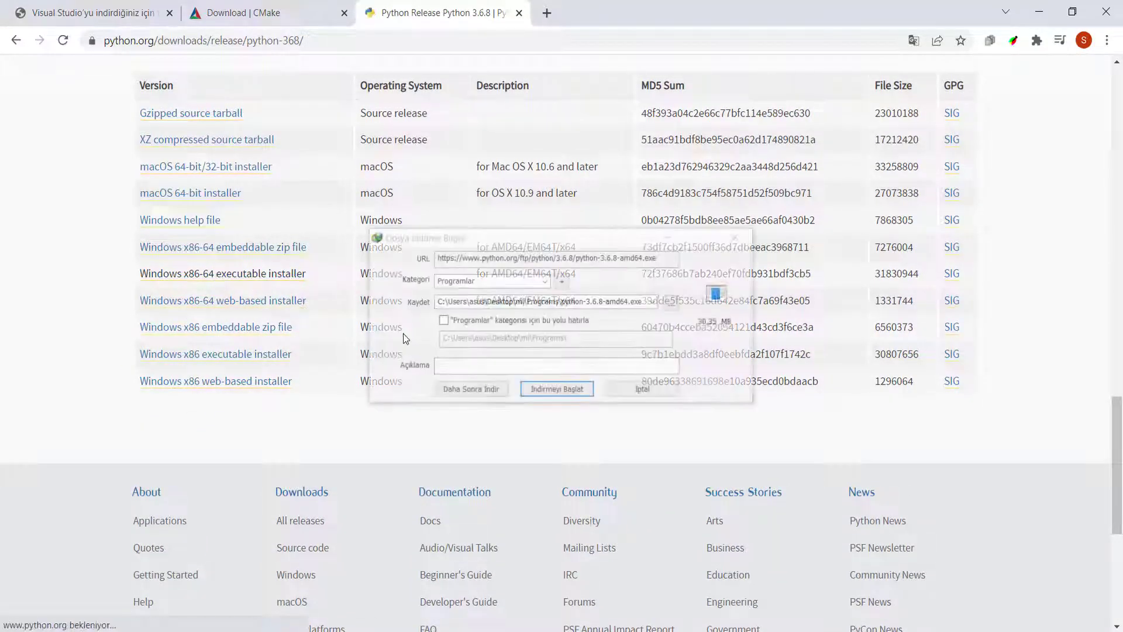
left_click(554, 396)
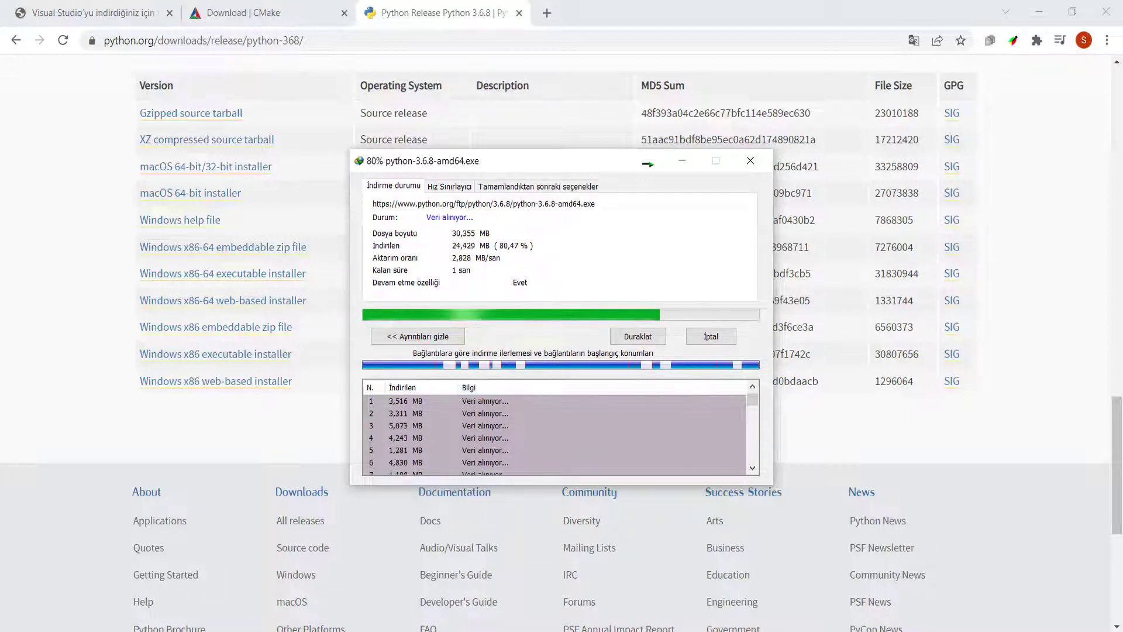
Switch to File Explorer and go up from the CMake bin folder to the folders of the C: drive
key("alt+Tab")
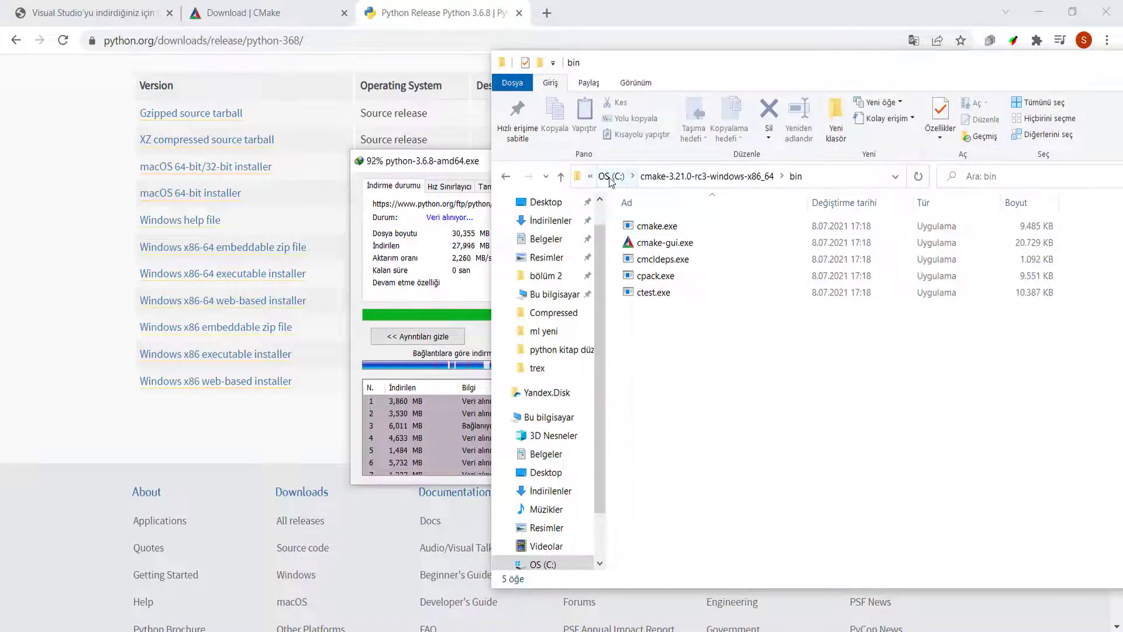
left_click(611, 177)
scroll(656, 468, "down", 3)
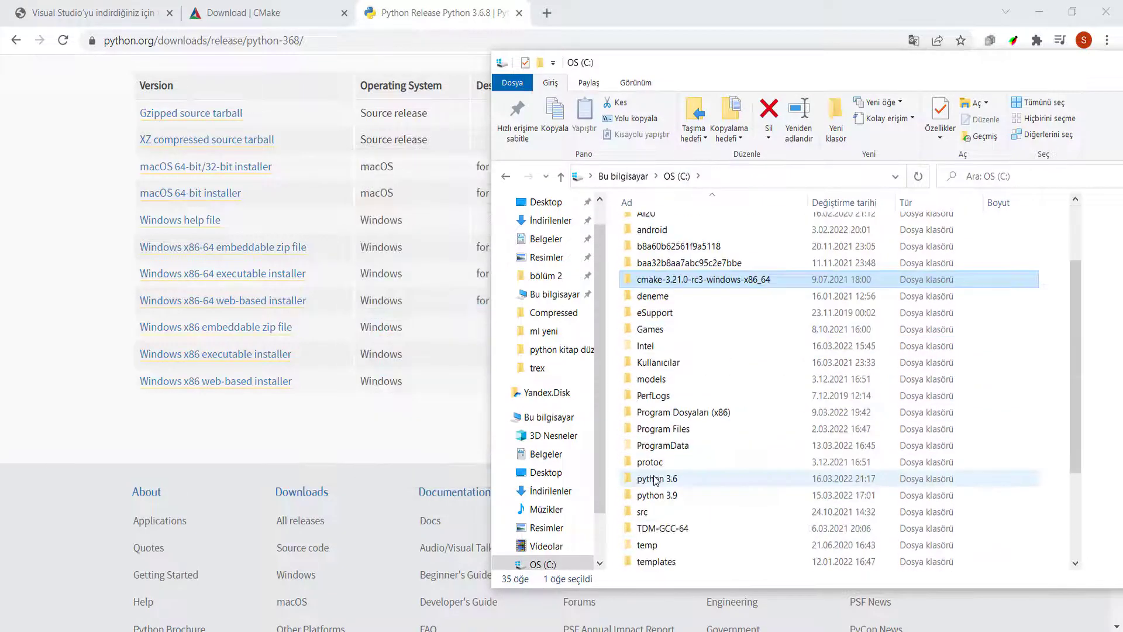
Try to delete the python 3.6 folder from the C: drive
left_click(656, 478)
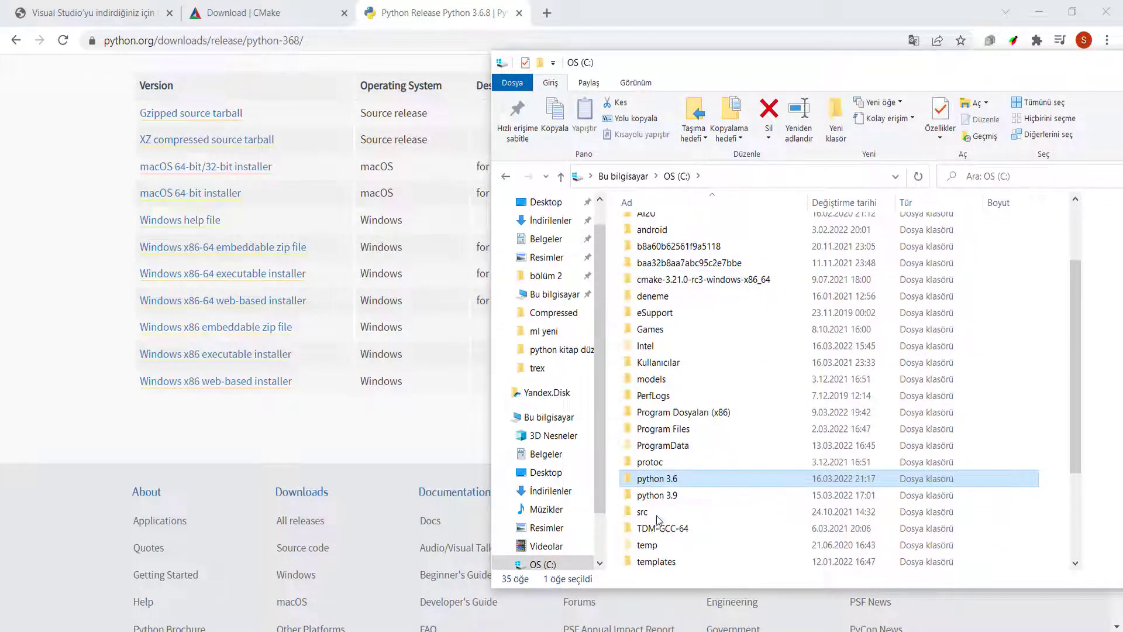
key("Delete")
left_click(710, 158)
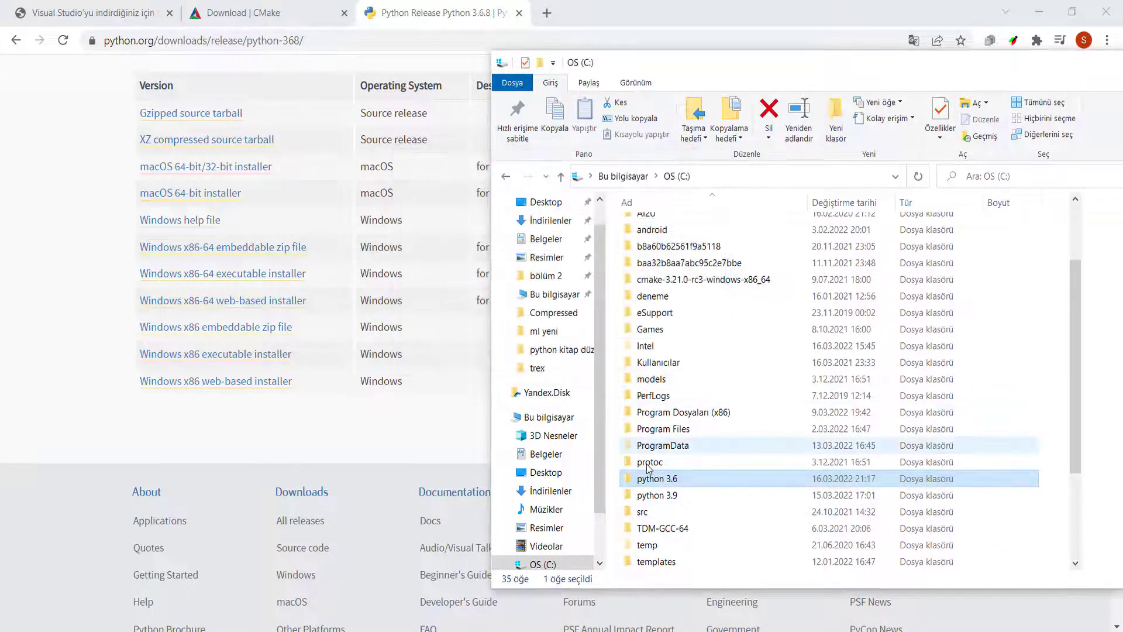
Delete the Lib and Scripts folders inside C:\python 3.6, then return to the C: drive
double_click(652, 478)
left_click_drag(672, 374, 602, 222)
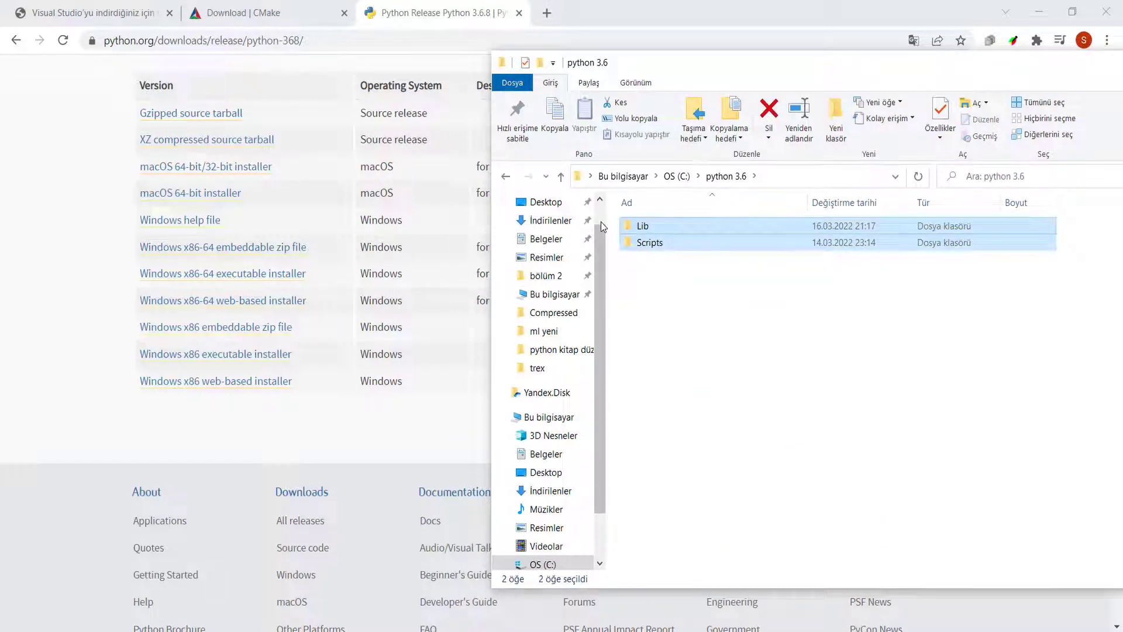
key("Delete")
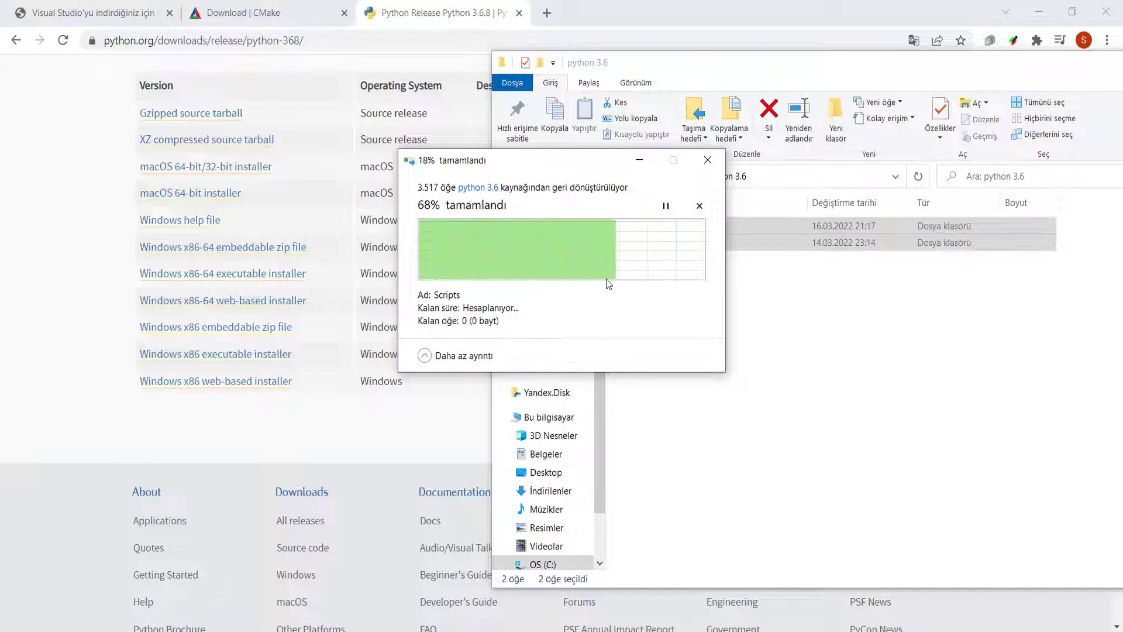
left_click(677, 176)
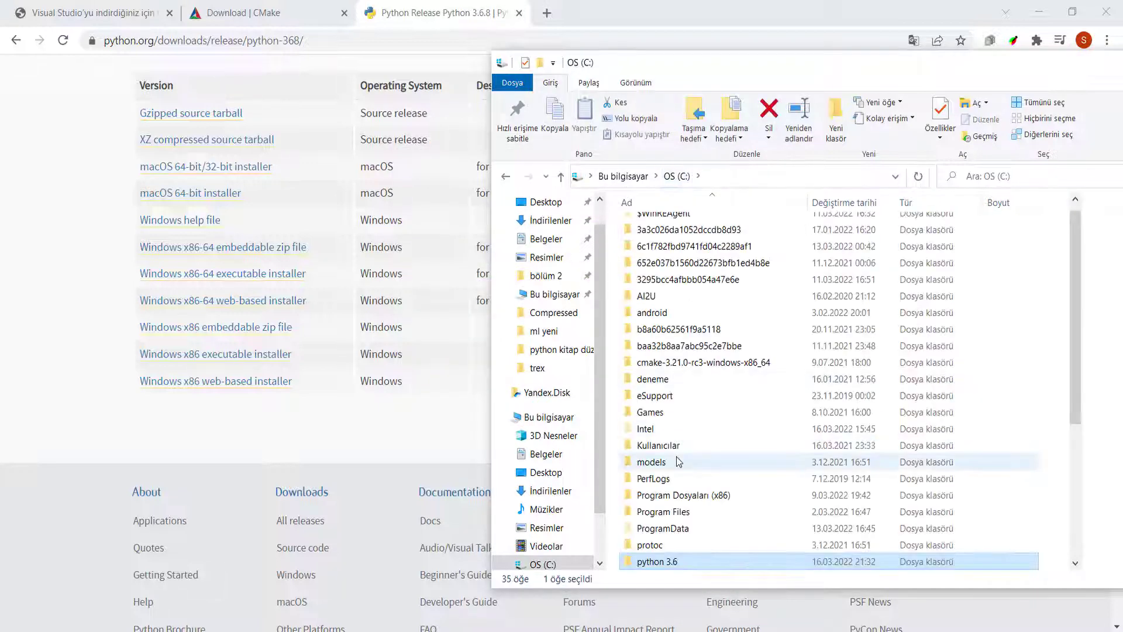